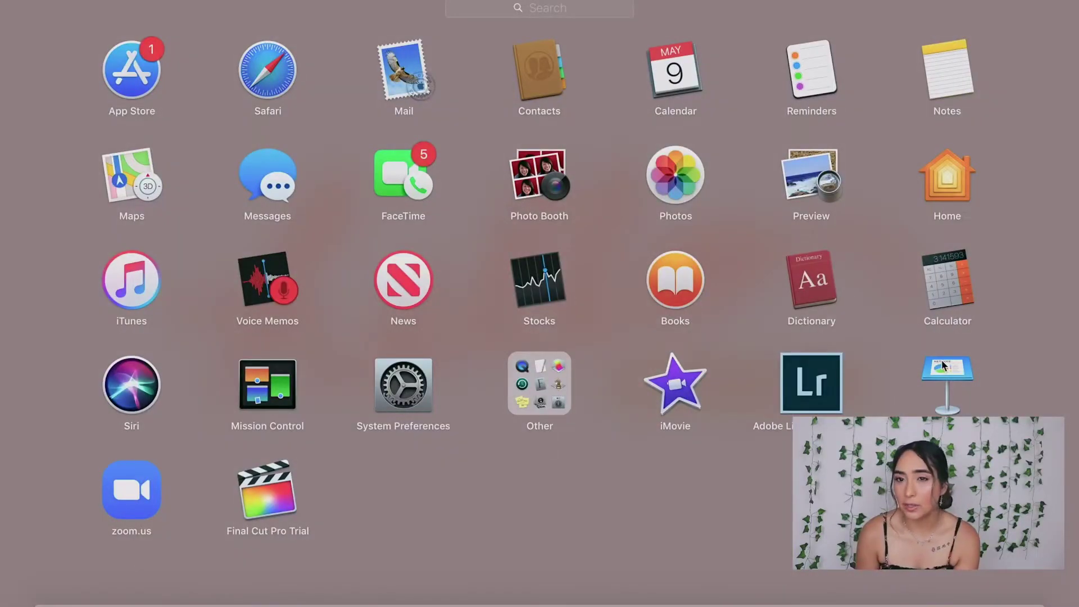
# Launch Keynote from Launchpad over the hello sunshine desktop
pyautogui.click(945, 368)
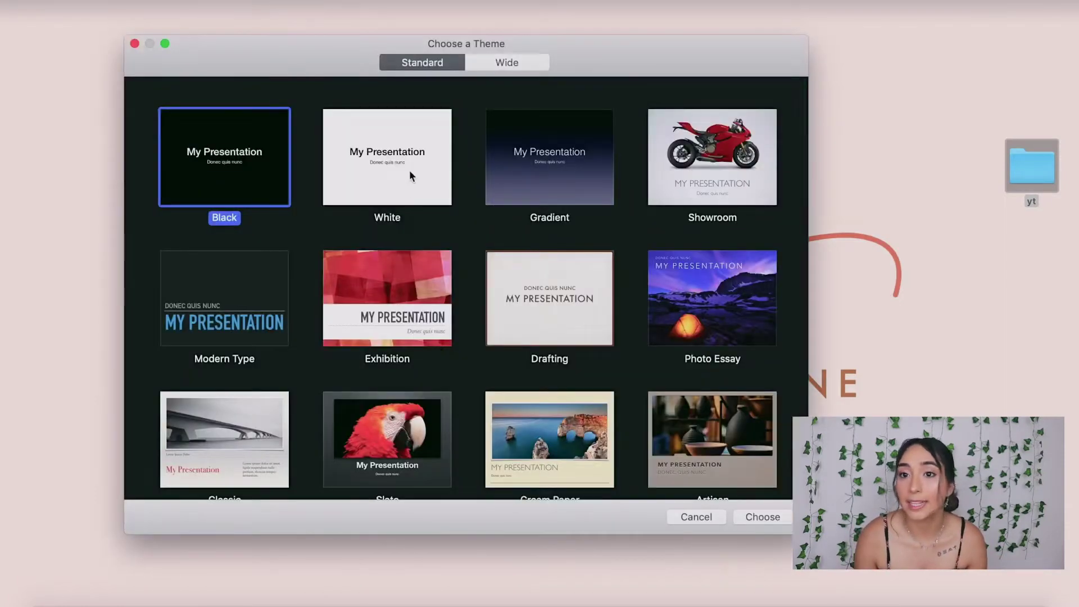
# Create a new White-theme presentation and switch its slide size to Widescreen 16:9
pyautogui.click(412, 165)
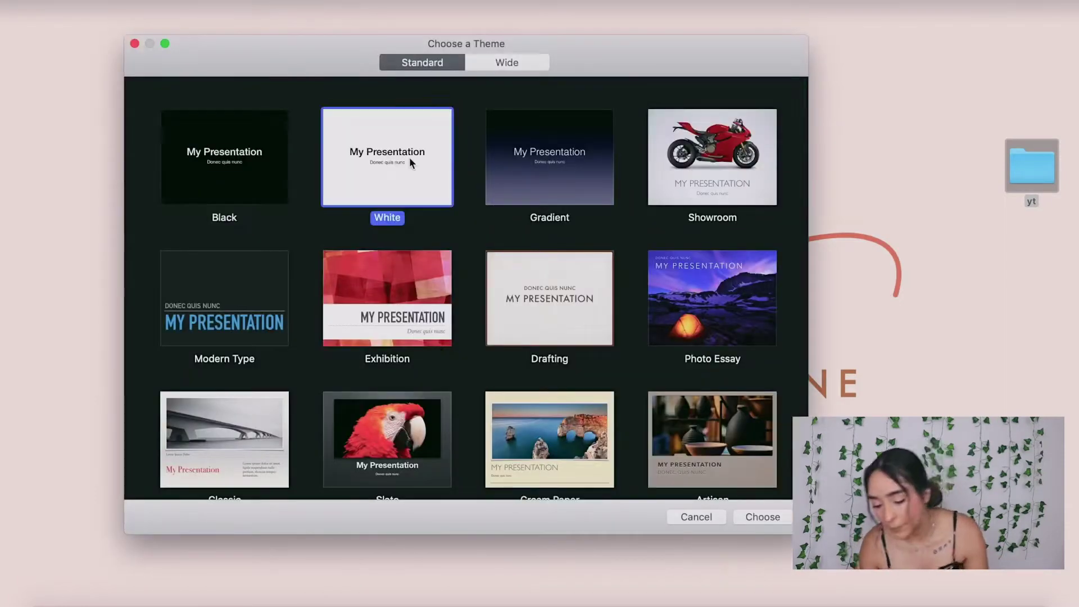
pyautogui.doubleClick(411, 159)
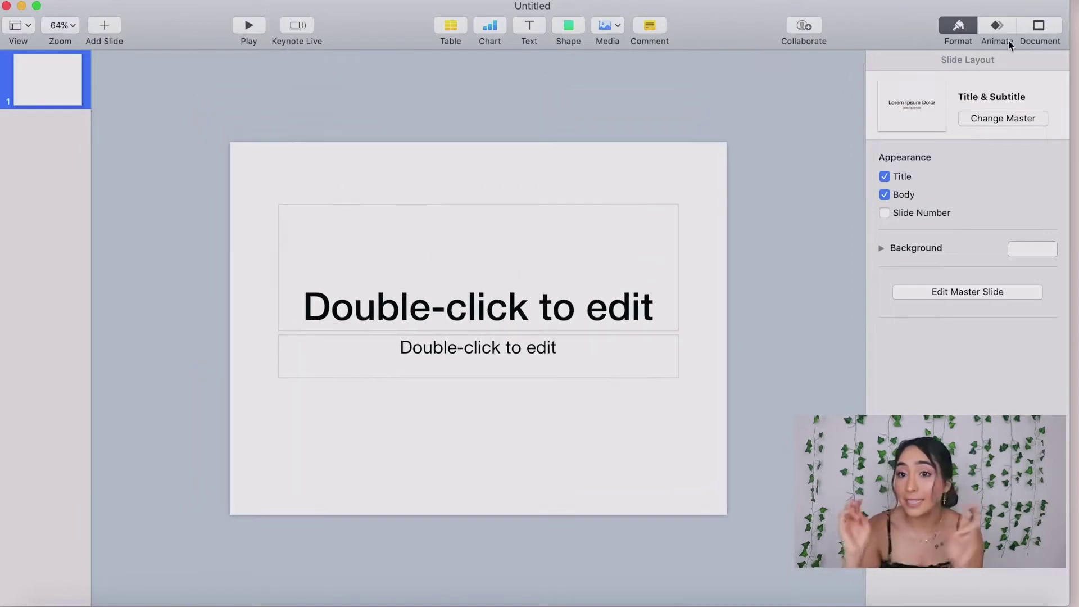
pyautogui.click(1039, 26)
pyautogui.click(937, 390)
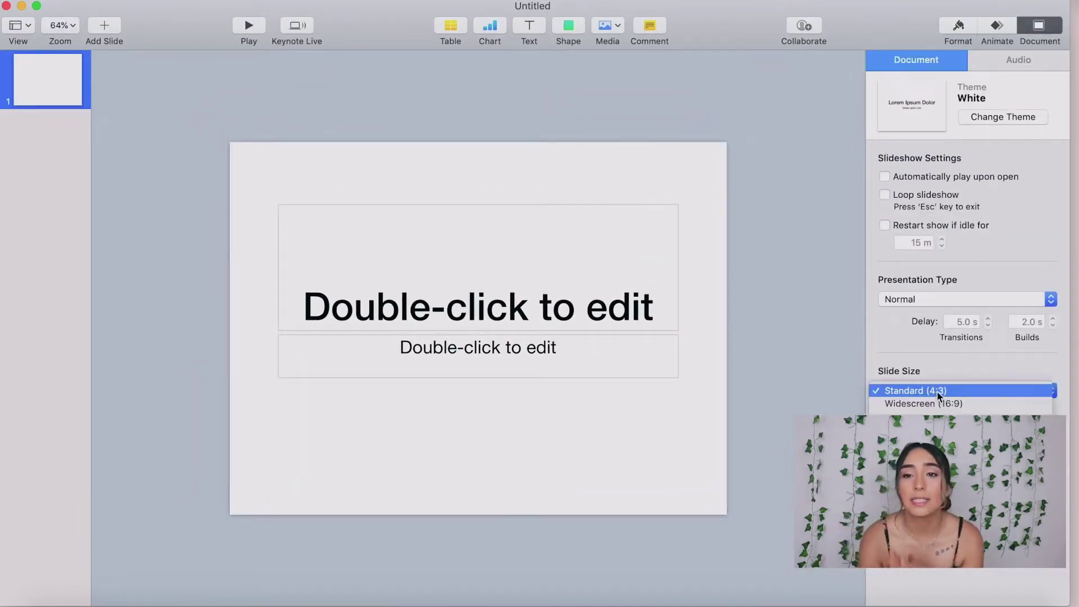
pyautogui.click(937, 403)
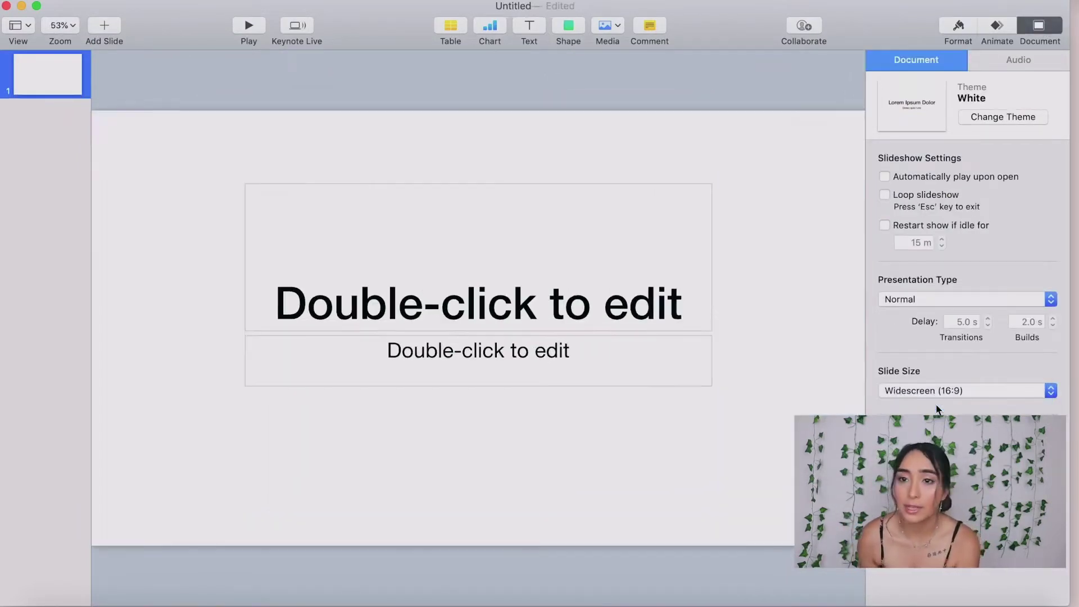
# Set a custom 1280 x 720 slide size and select the title box
pyautogui.click(957, 391)
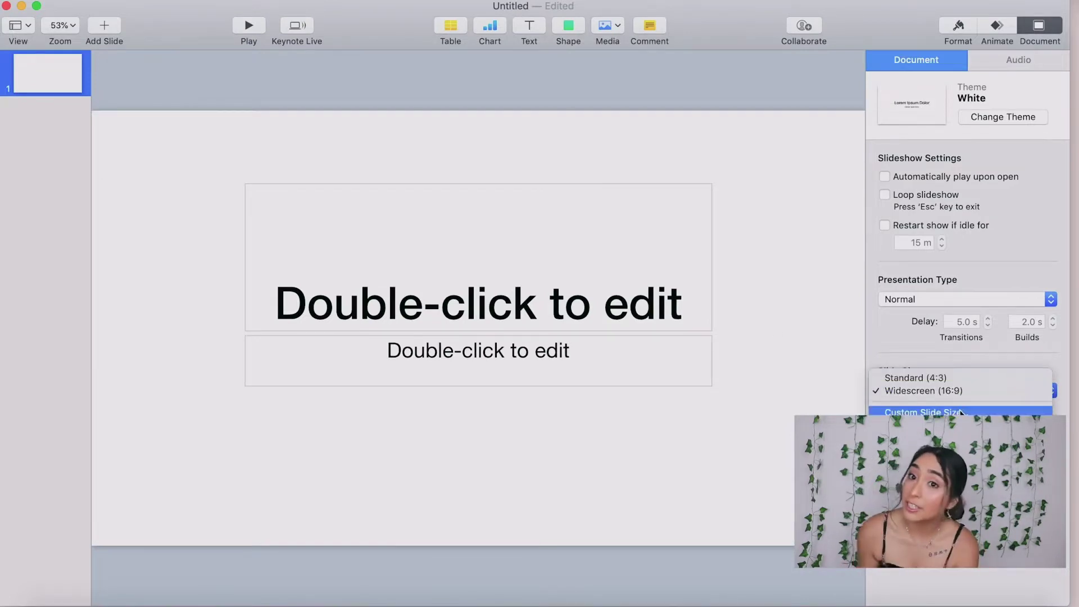
pyautogui.click(958, 402)
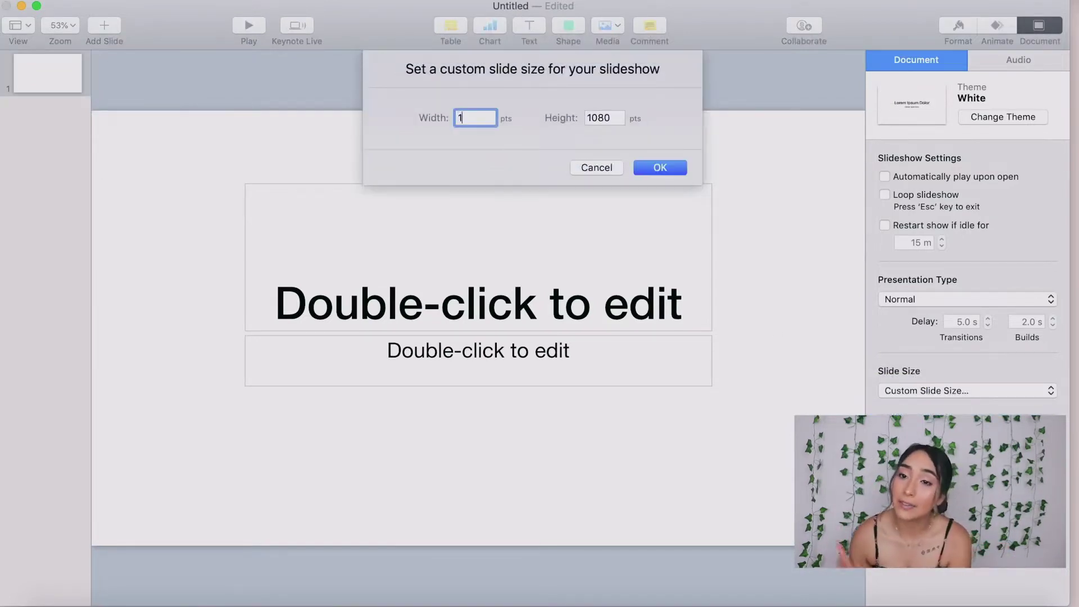
pyautogui.press('Tab')
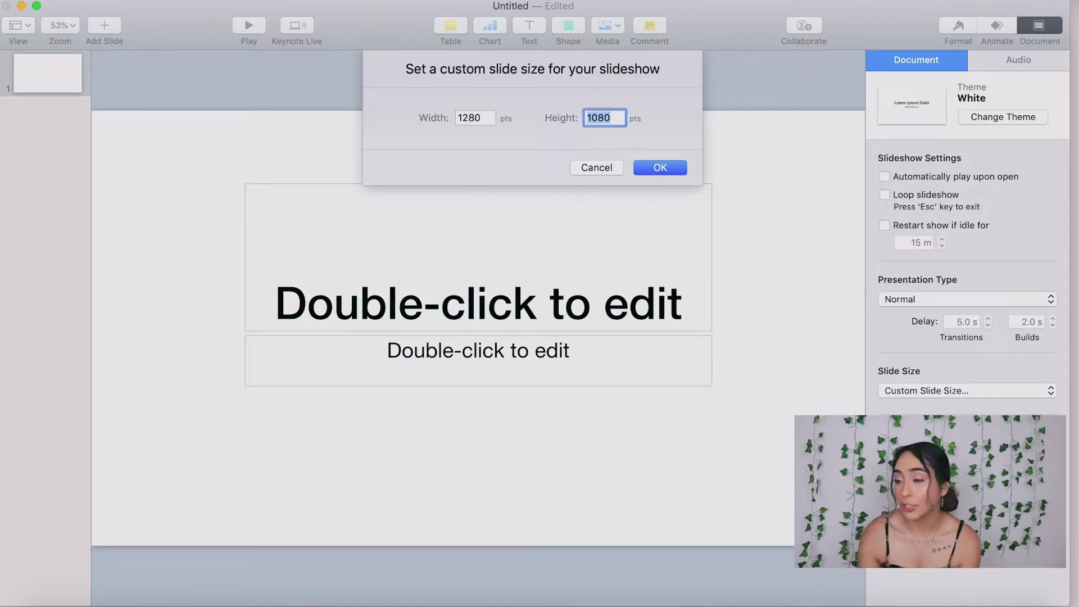
pyautogui.press('Return')
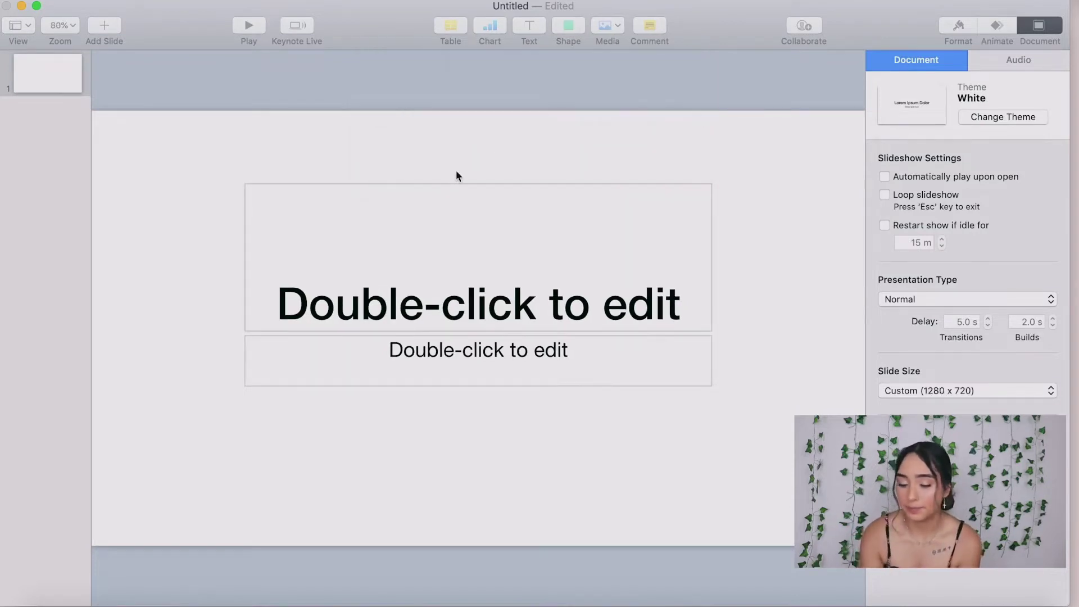
pyautogui.click(374, 271)
# Delete the title box and set the slide background to bright green
pyautogui.press('Delete')
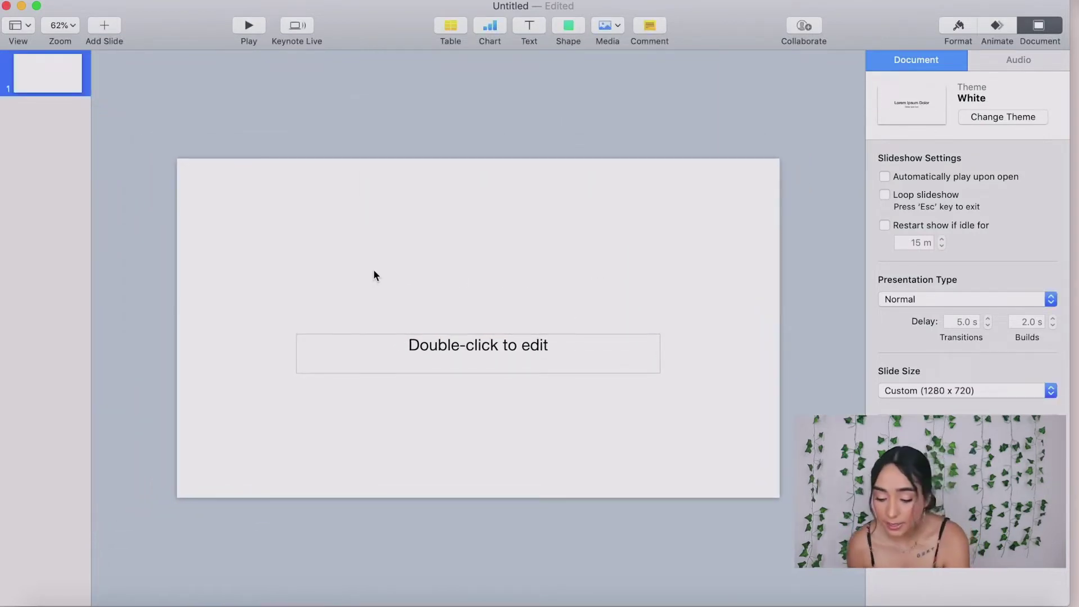
pyautogui.doubleClick(395, 351)
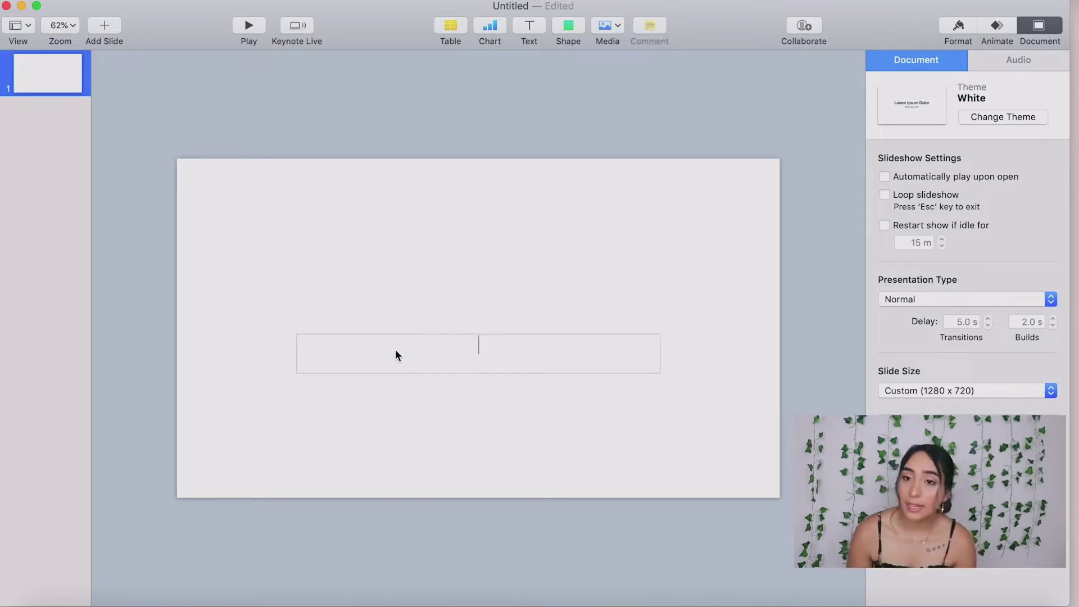
pyautogui.click(958, 24)
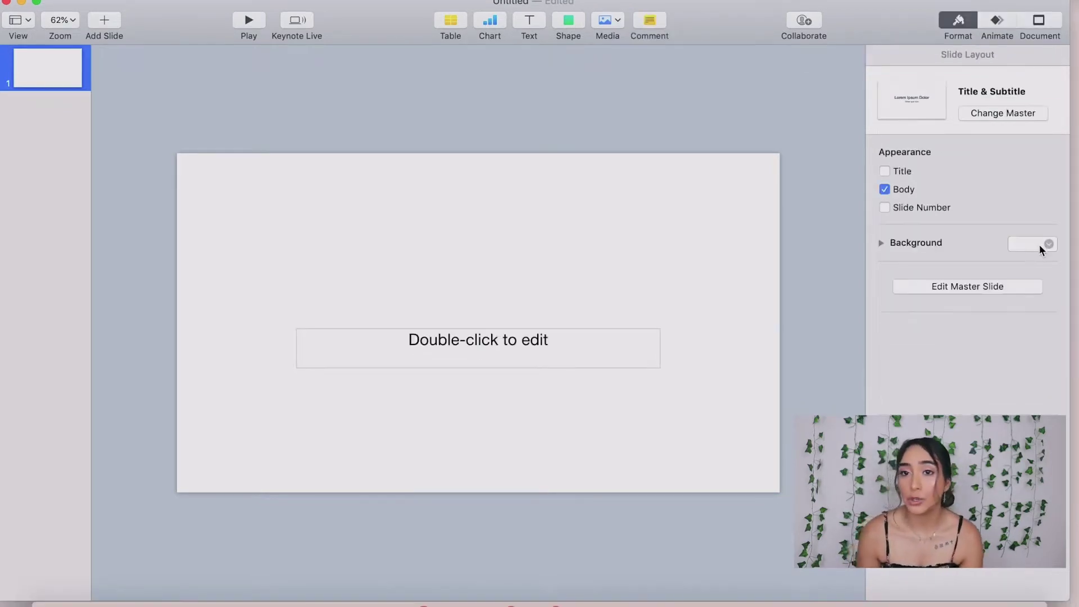
pyautogui.click(1037, 245)
pyautogui.click(957, 324)
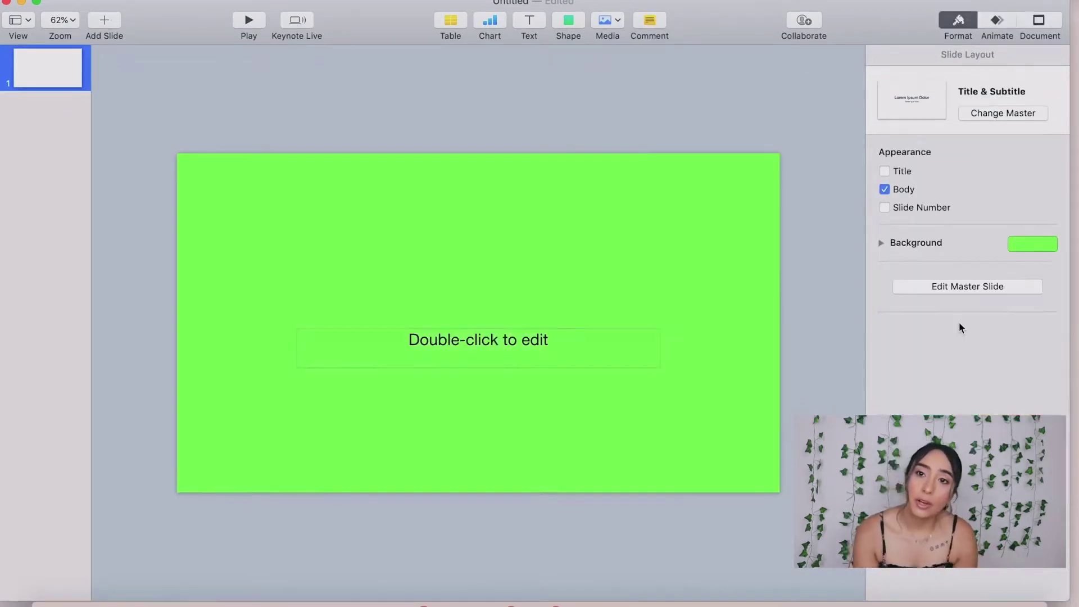
# Type 'Hello:) I hope you enjoy this video!' into the subtitle box
pyautogui.click(612, 353)
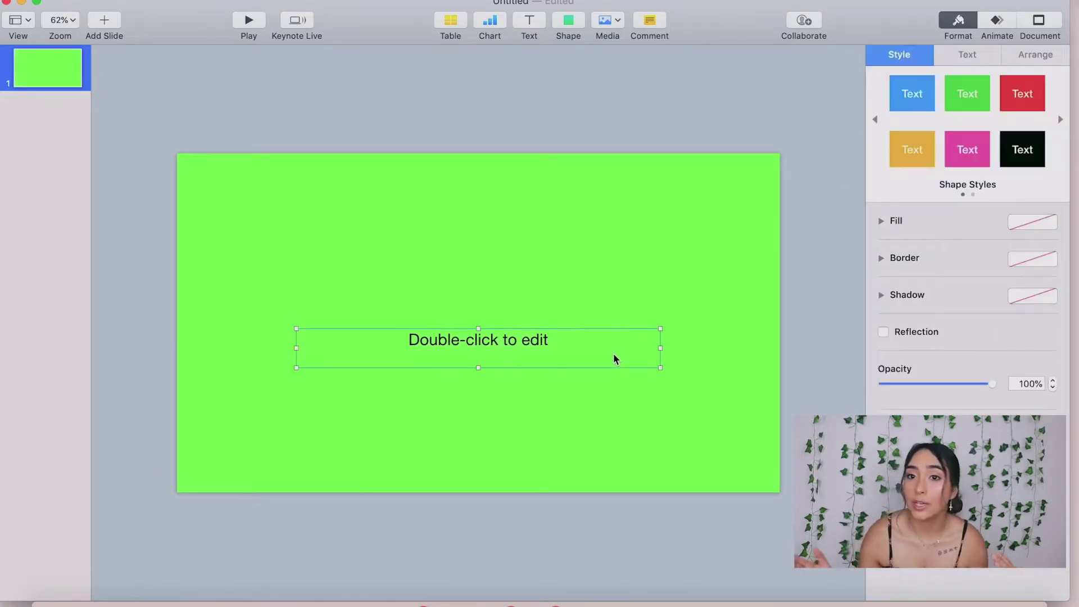
pyautogui.click(604, 353)
pyautogui.write('Hell')
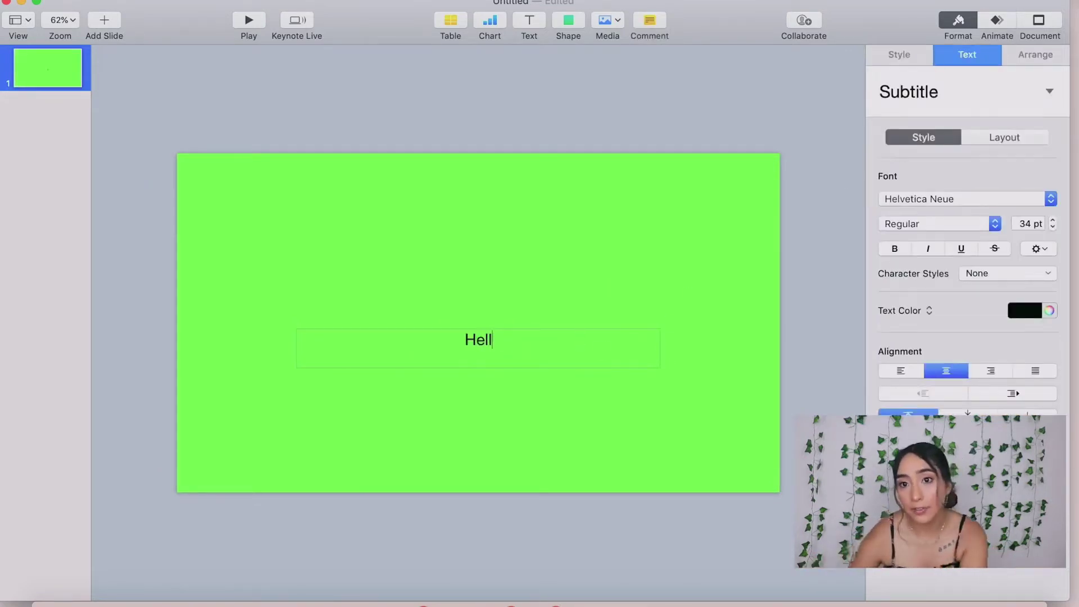
pyautogui.write('o:) ')
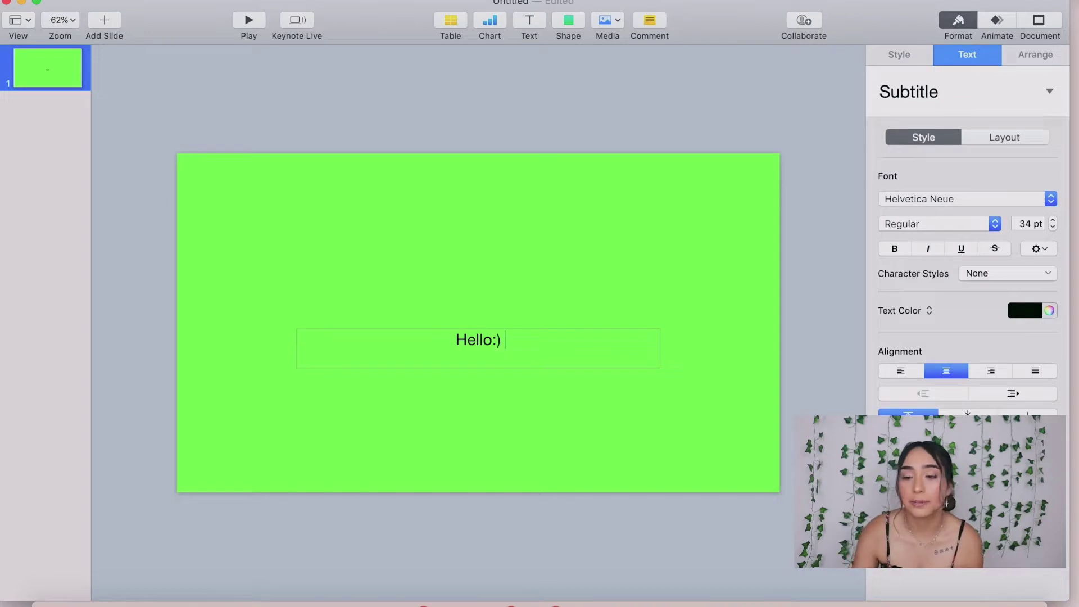
pyautogui.write('I hope you en')
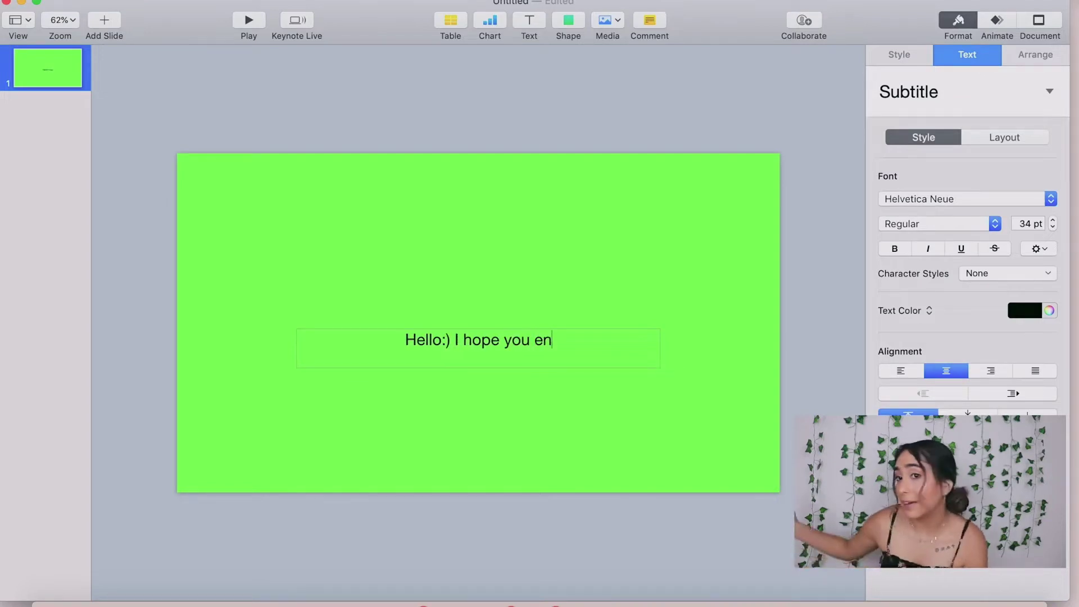
pyautogui.write('joy this video')
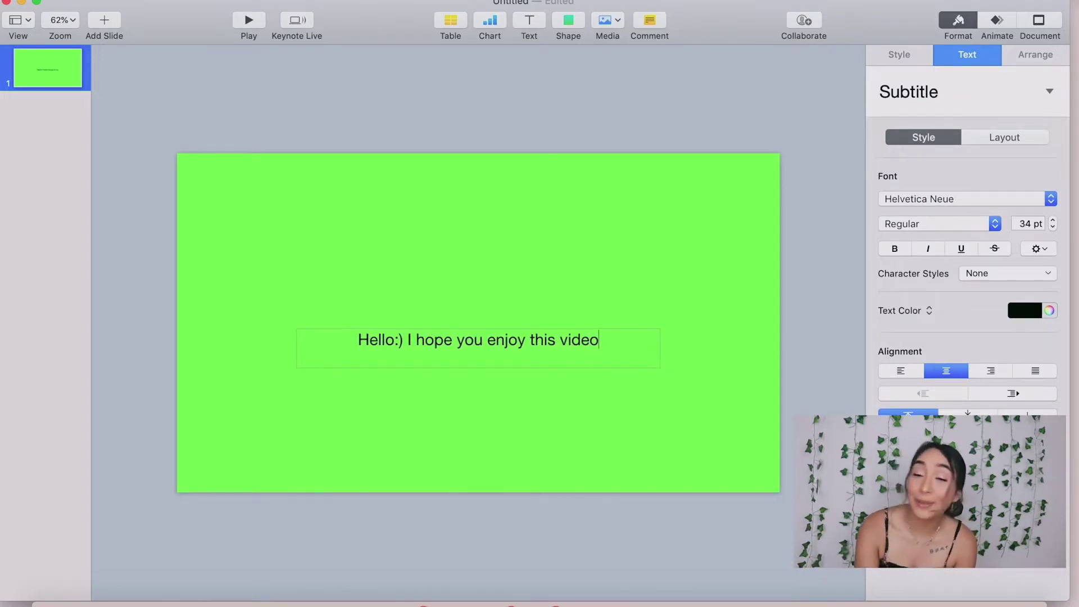
pyautogui.write('?')
pyautogui.press('BackSpace')
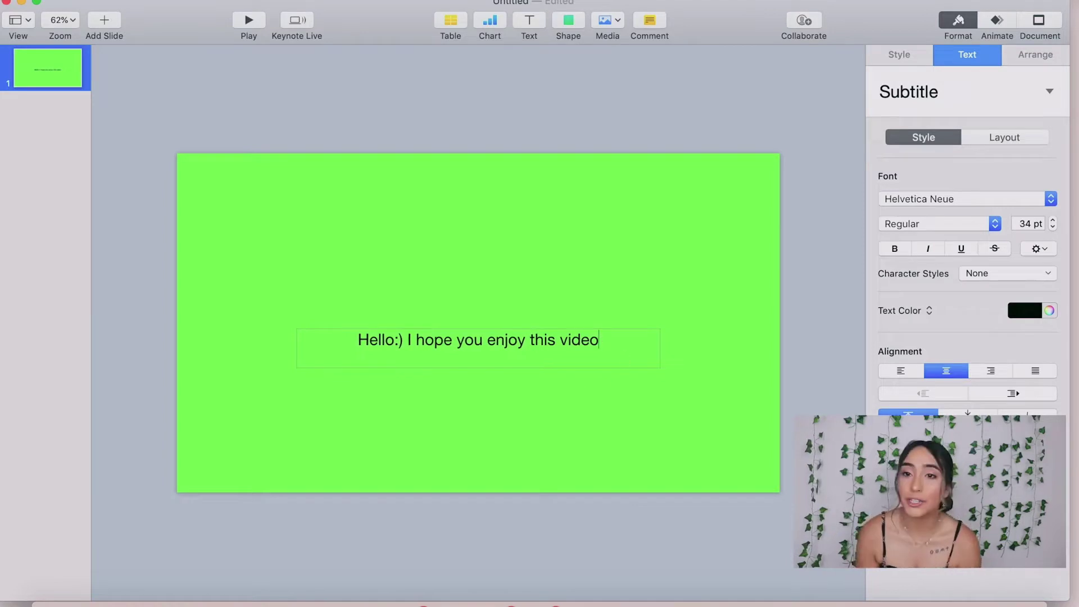
pyautogui.write('!')
# Make the subtitle white, 50 pt Helvetica Neue bold italic, and move it near the bottom
pyautogui.tripleClick(551, 337)
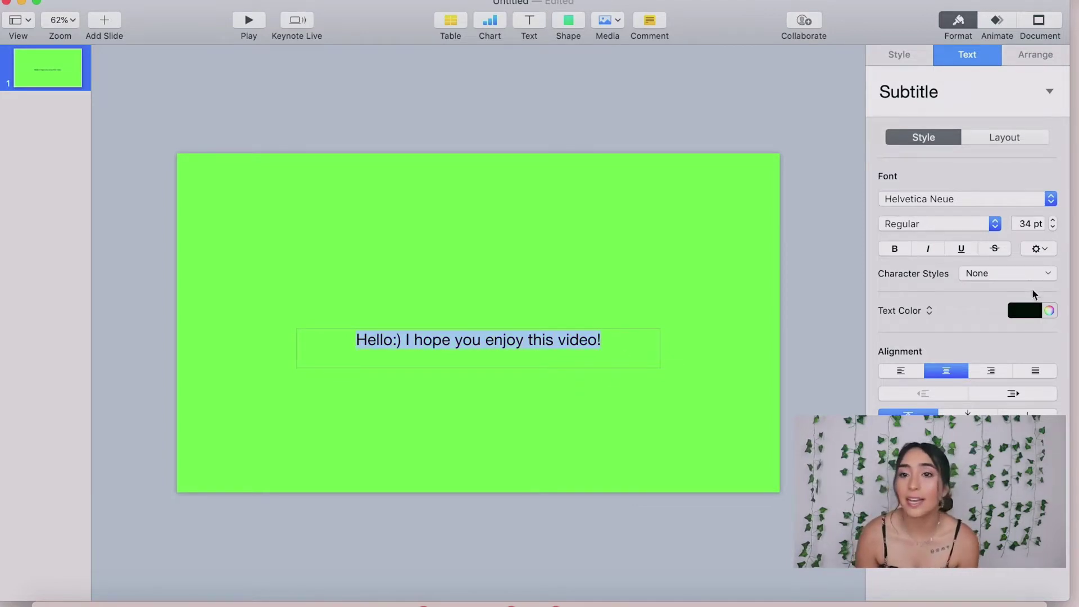
pyautogui.click(1032, 308)
pyautogui.click(911, 404)
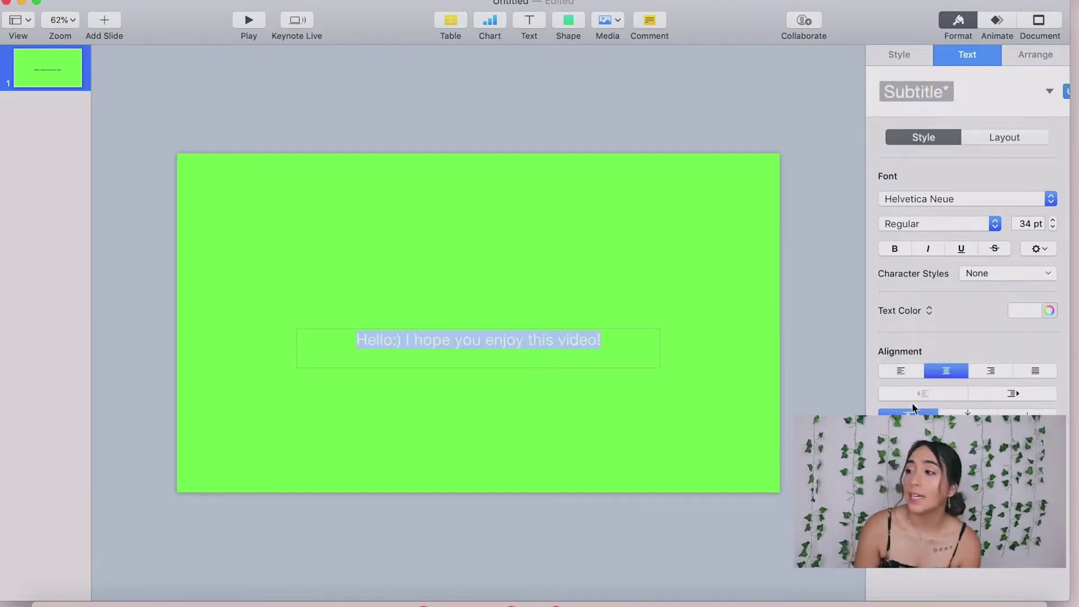
pyautogui.click(1053, 221)
pyautogui.click(1053, 220)
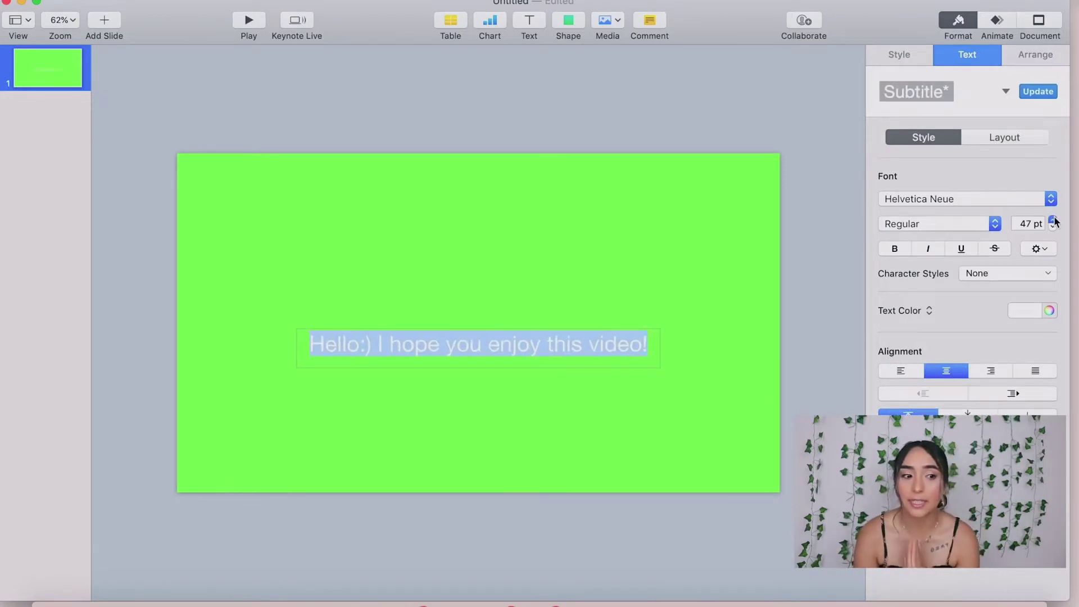
pyautogui.click(962, 200)
pyautogui.click(962, 200)
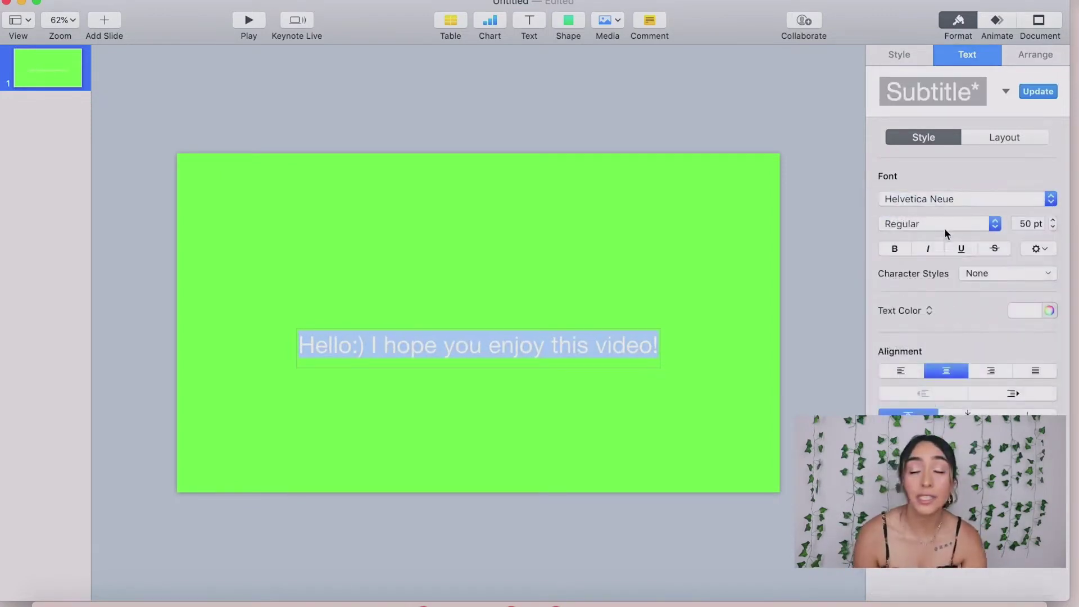
pyautogui.click(944, 226)
pyautogui.click(910, 442)
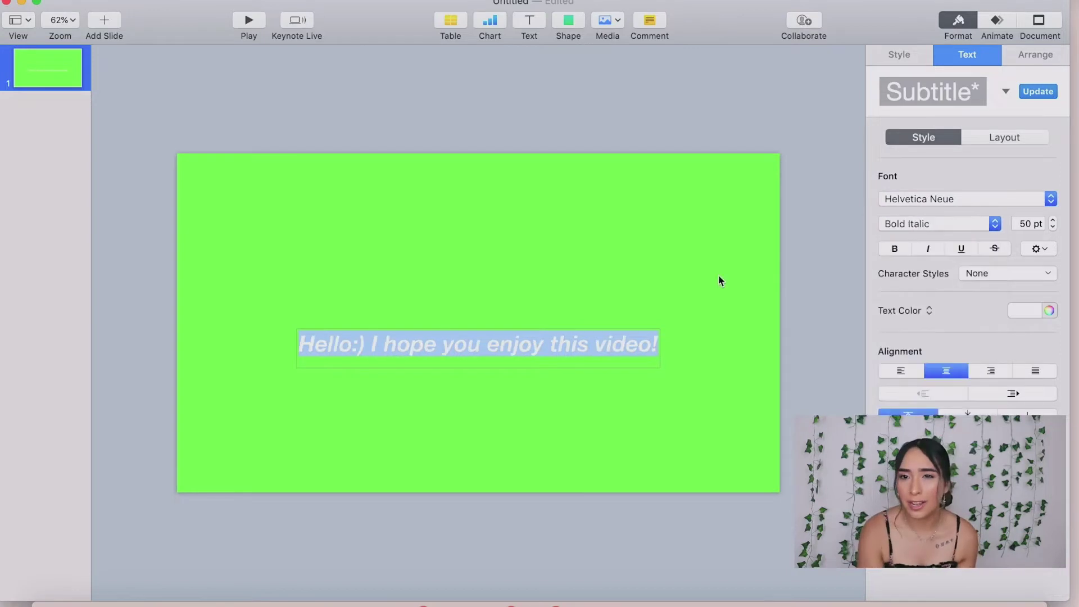
pyautogui.press('Escape')
pyautogui.moveTo(601, 342); pyautogui.dragTo(599, 430)
# Add a Typewriter build-in lasting 3.25 s to the subtitle text
pyautogui.click(1003, 23)
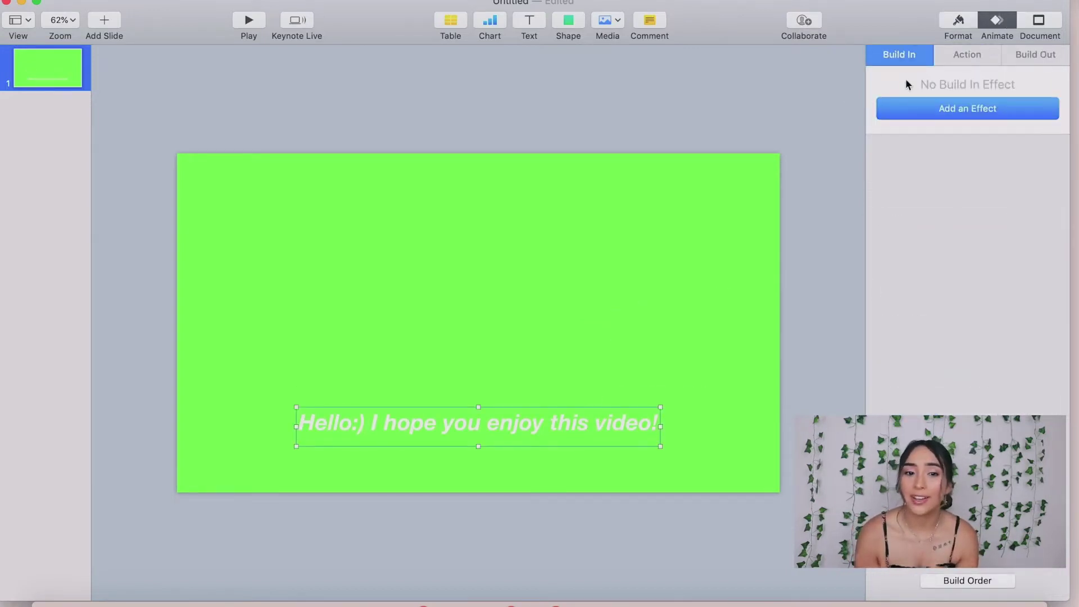
pyautogui.click(920, 112)
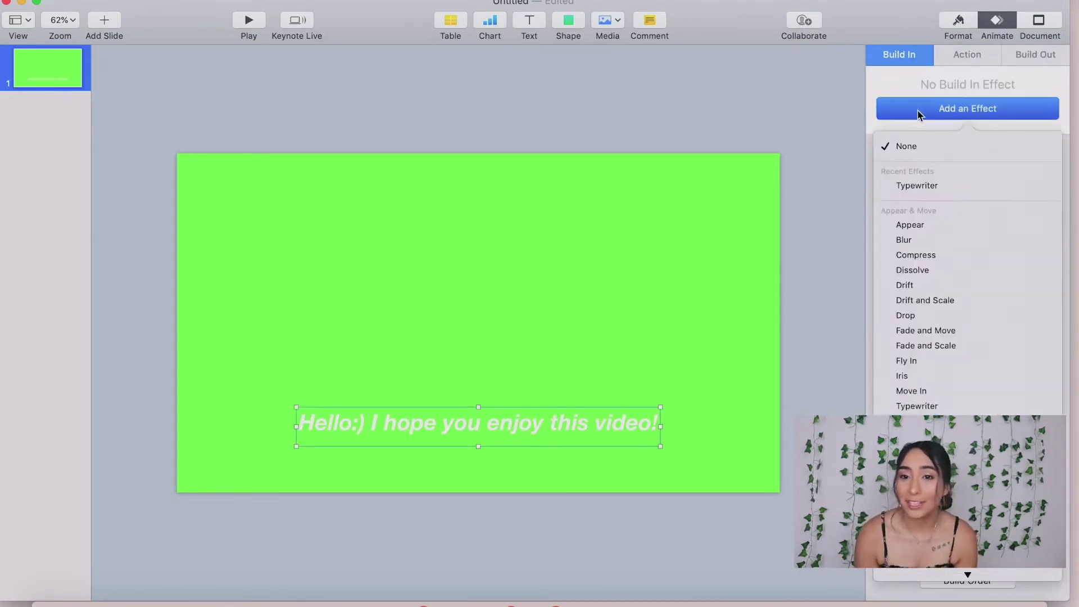
pyautogui.click(908, 186)
pyautogui.moveTo(899, 175); pyautogui.dragTo(918, 178)
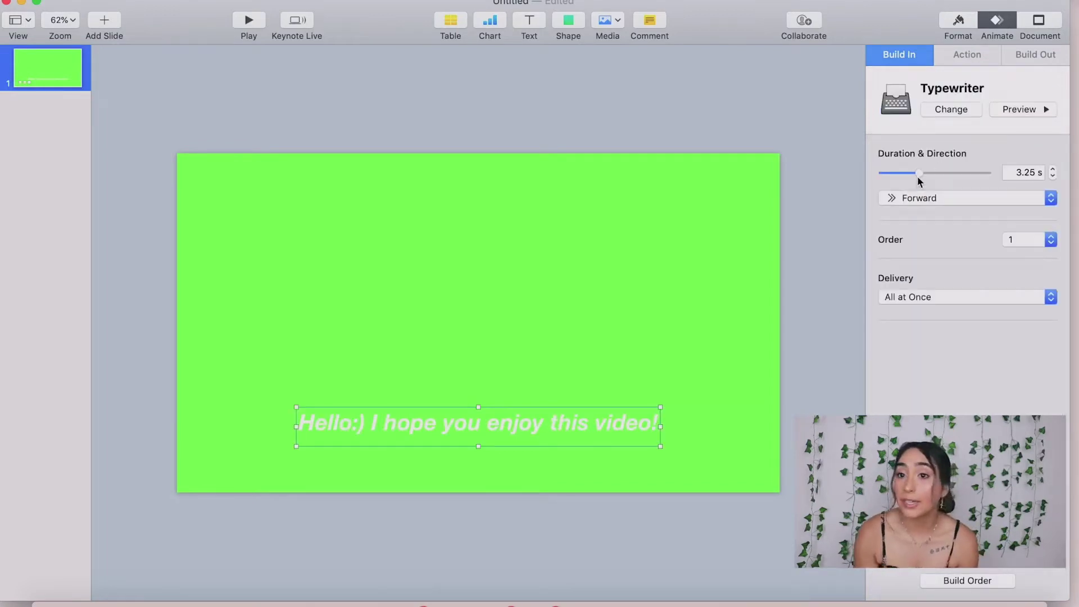
pyautogui.press('Escape')
pyautogui.click(105, 1)
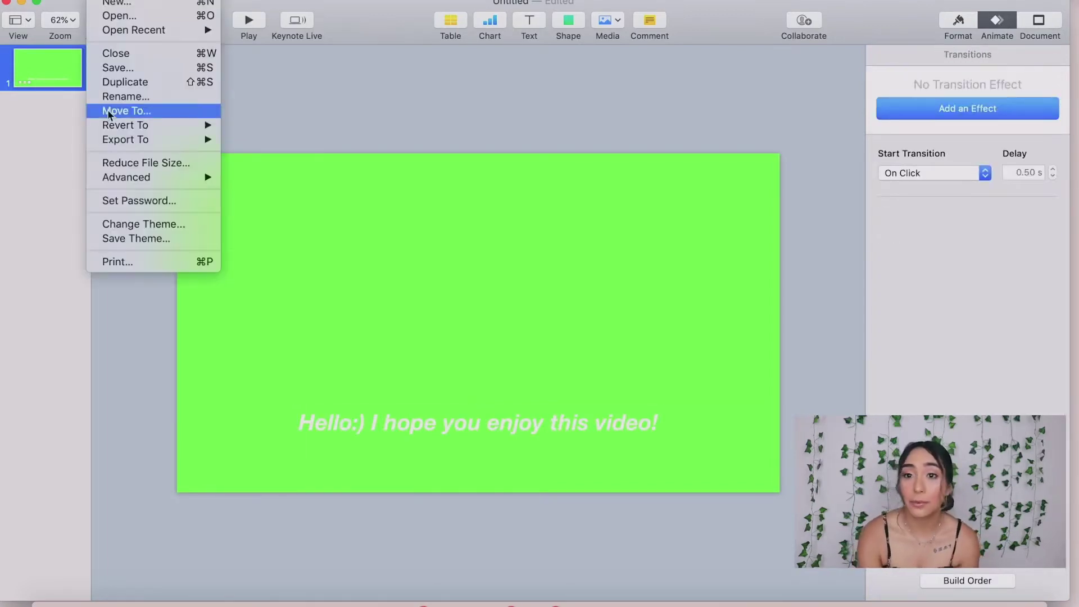
# Export the slide as a 1080p movie and drag it above iMovie's opening clips
pyautogui.moveTo(185, 139)
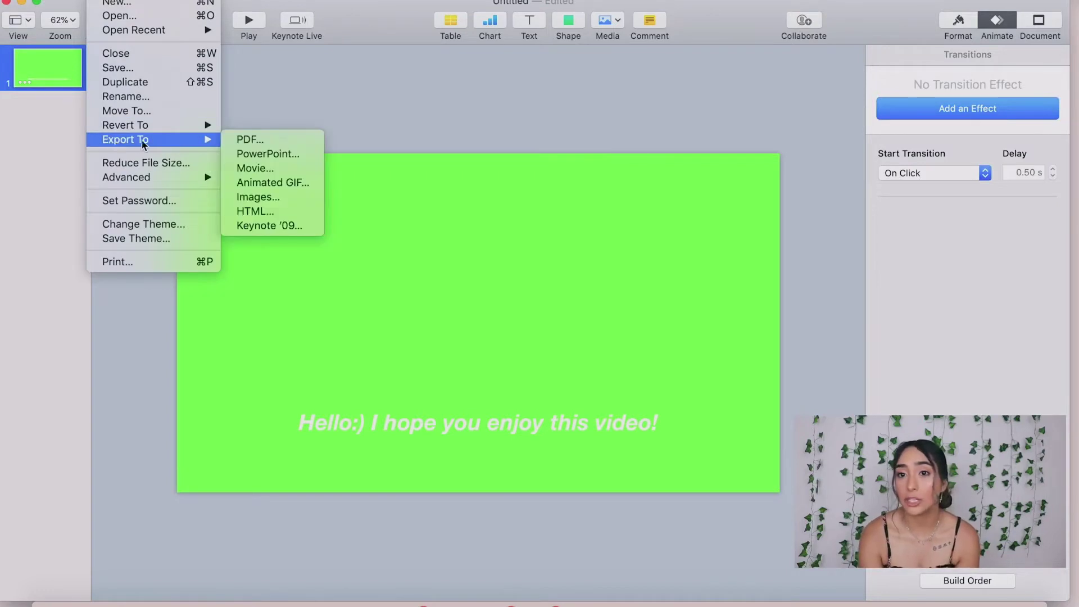
pyautogui.click(256, 169)
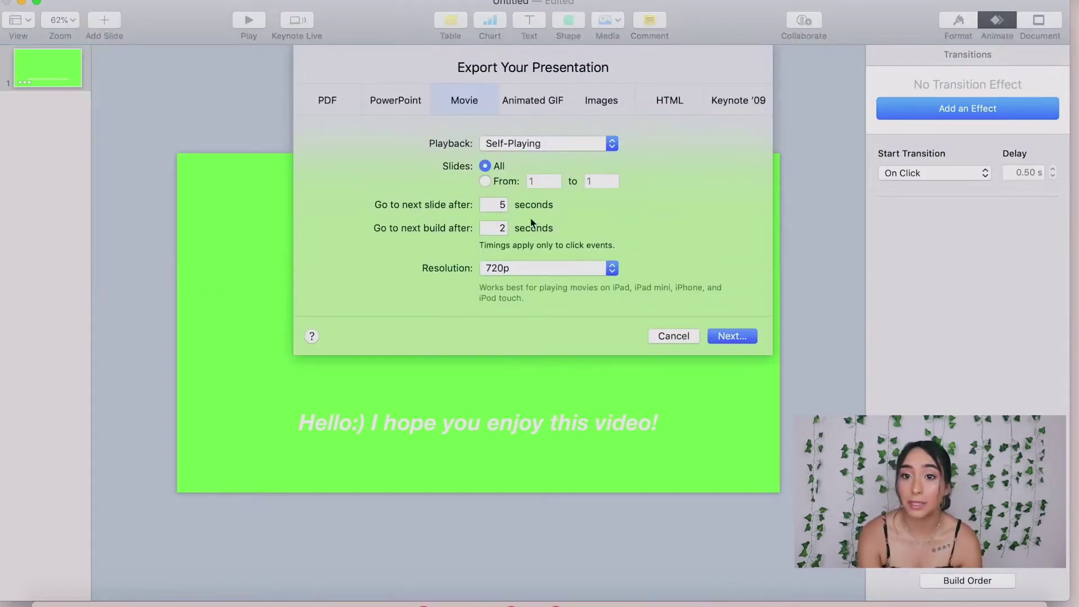
pyautogui.click(537, 267)
pyautogui.click(538, 281)
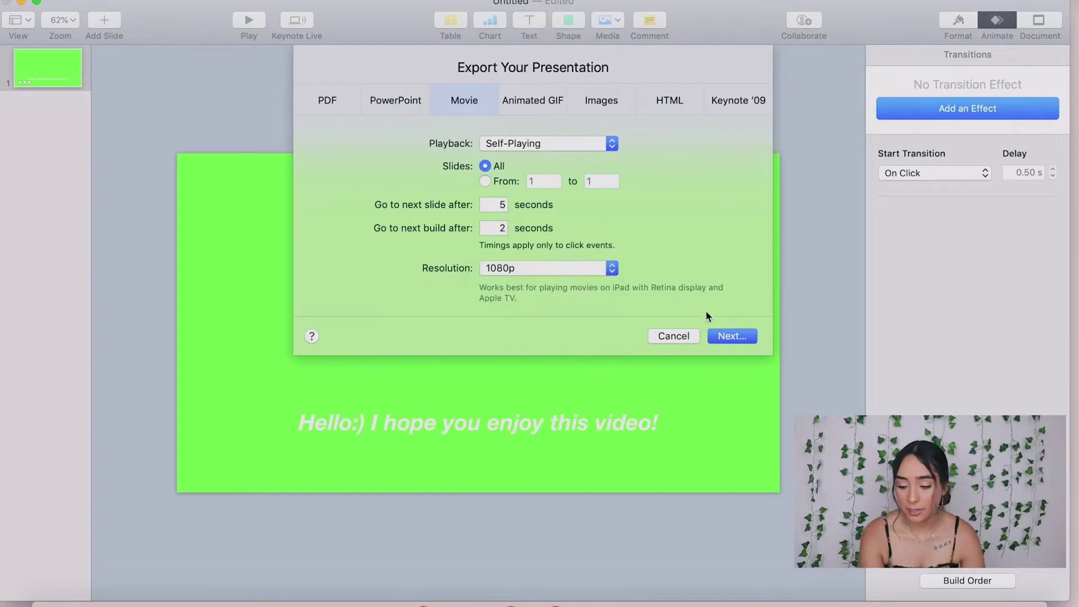
pyautogui.click(728, 336)
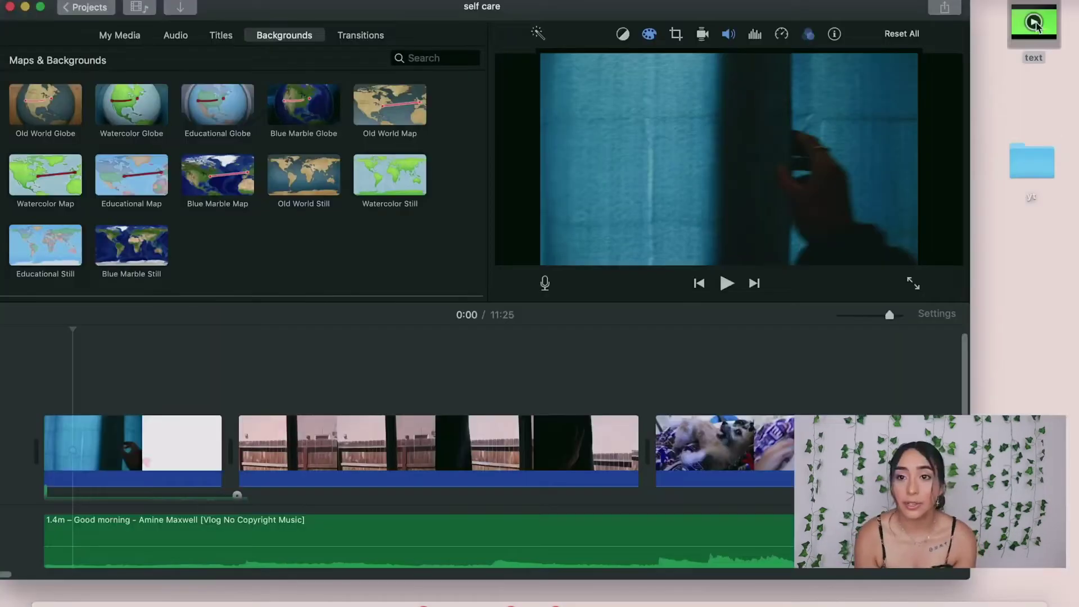
pyautogui.moveTo(1033, 22); pyautogui.dragTo(53, 381)
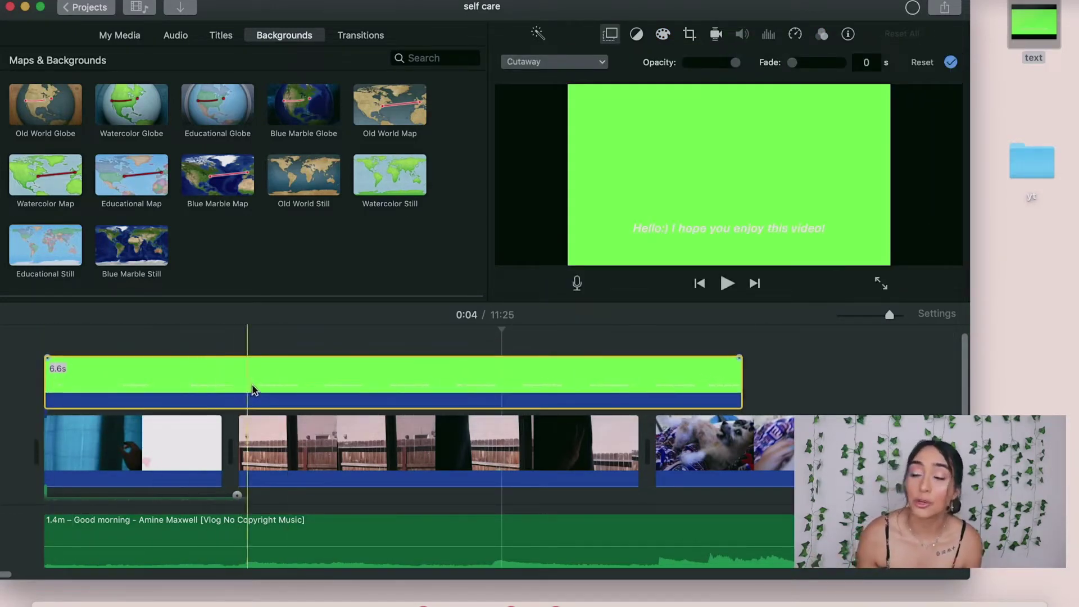
# Split the green text clip at the playhead and delete its trailing part
pyautogui.press('super+b')
pyautogui.click(301, 373)
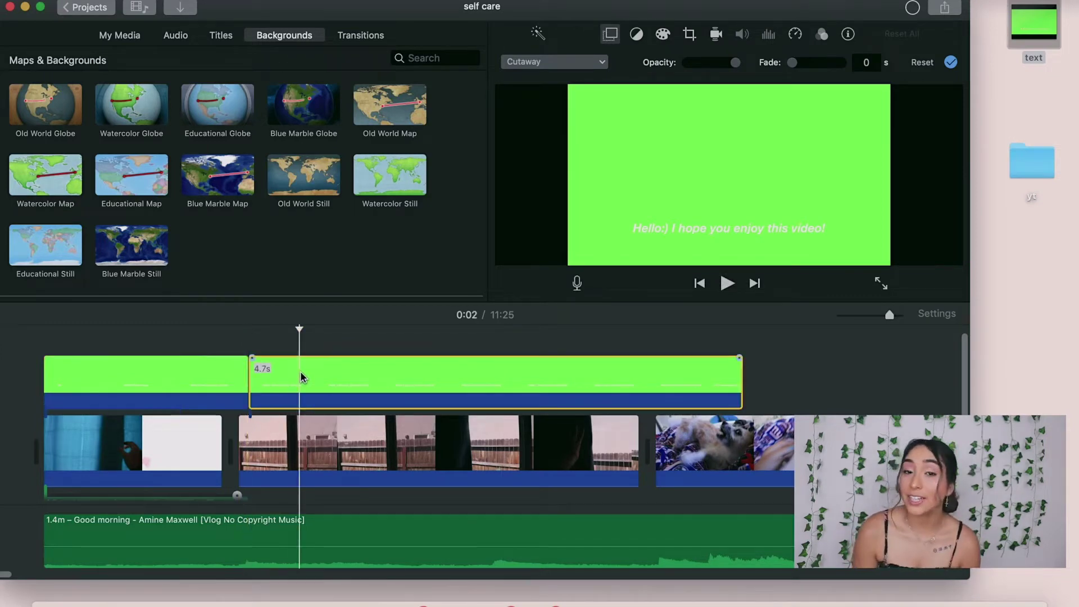
pyautogui.press('Delete')
pyautogui.click(215, 370)
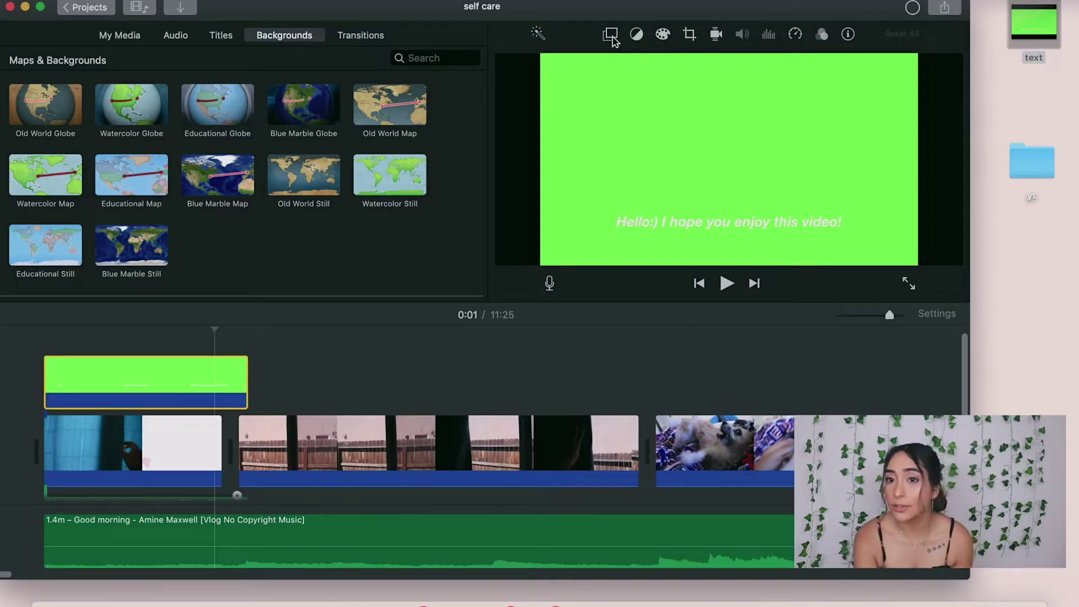
# Set the clip's overlay mode to Green/Blue Screen and play the opening to preview
pyautogui.click(611, 34)
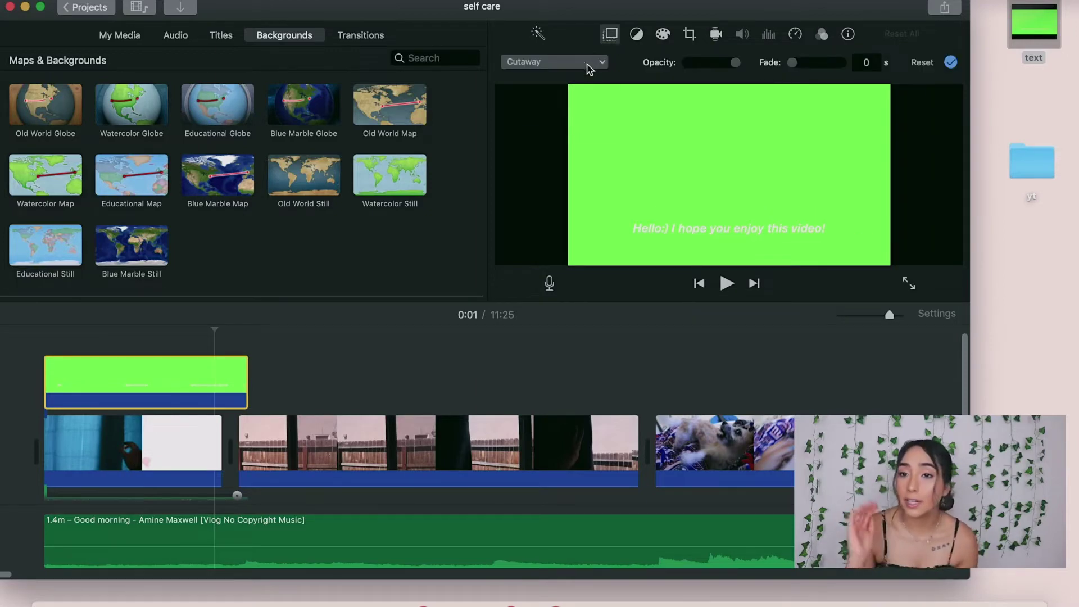
pyautogui.click(589, 63)
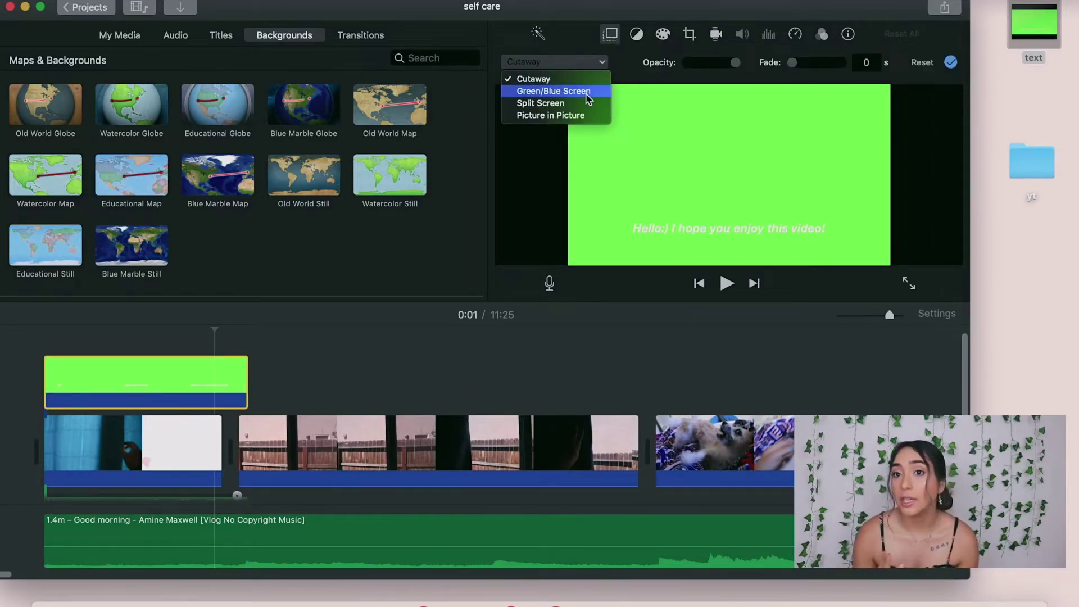
pyautogui.click(587, 94)
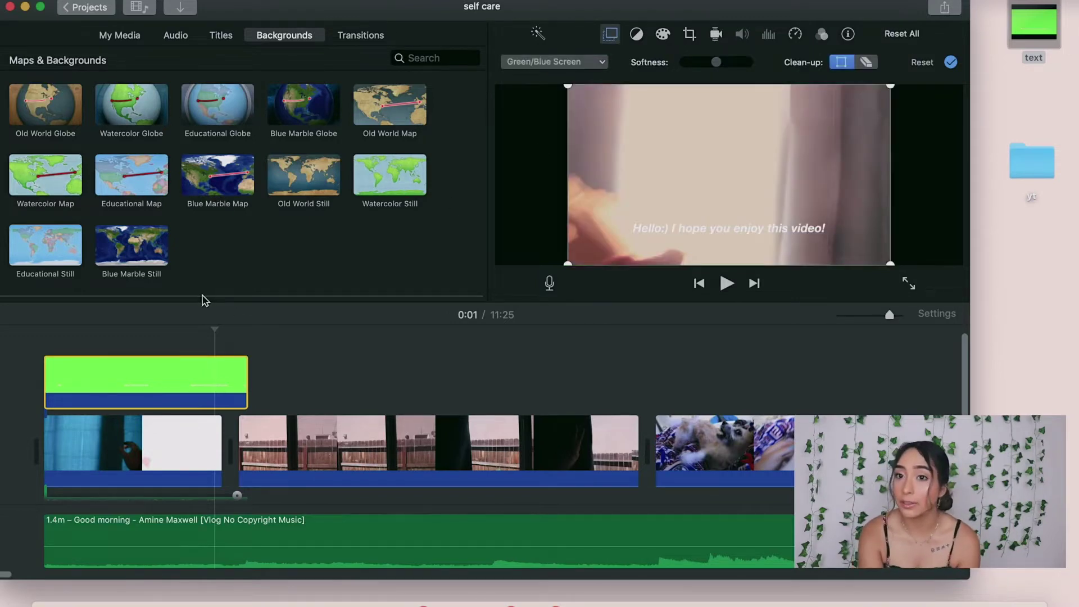
pyautogui.click(58, 344)
pyautogui.press('space')
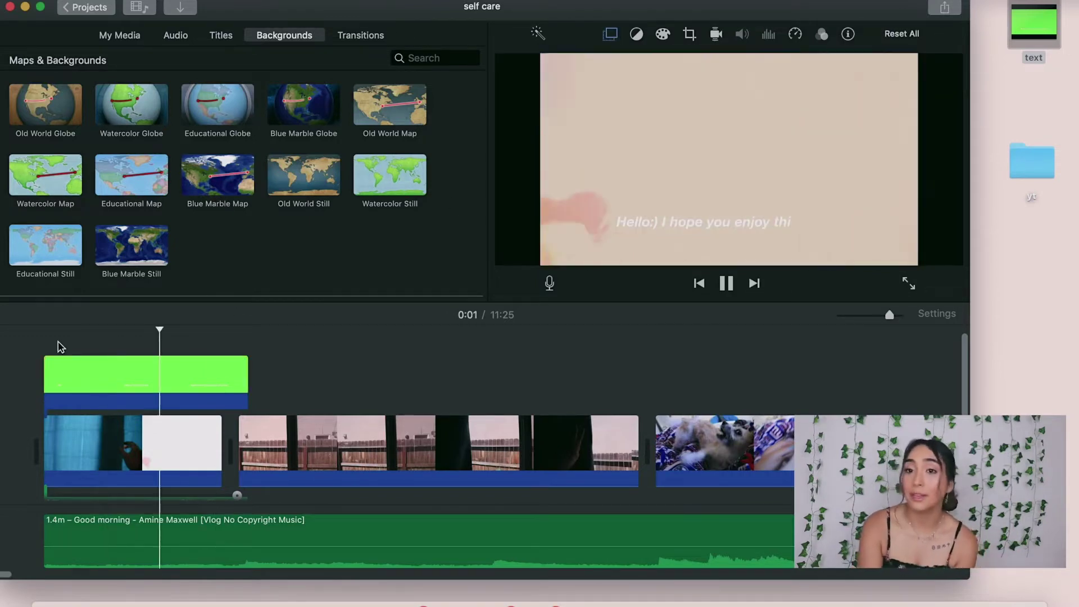
# Stop the preview playback
pyautogui.press('space')
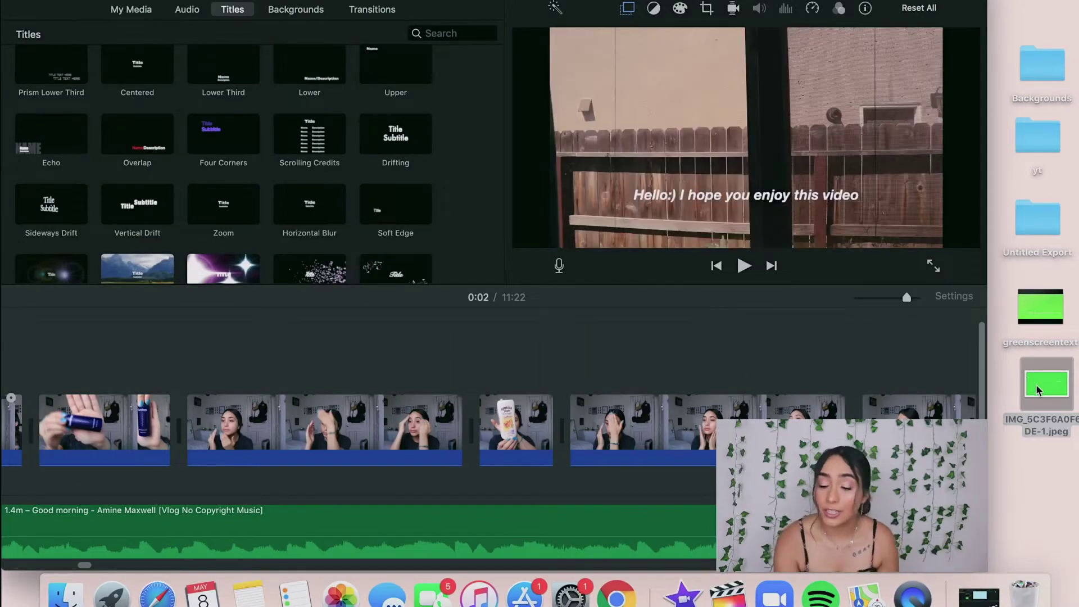
# Drag the green Wowww image from the desktop above the skincare clips
pyautogui.moveTo(1037, 389); pyautogui.dragTo(726, 355)
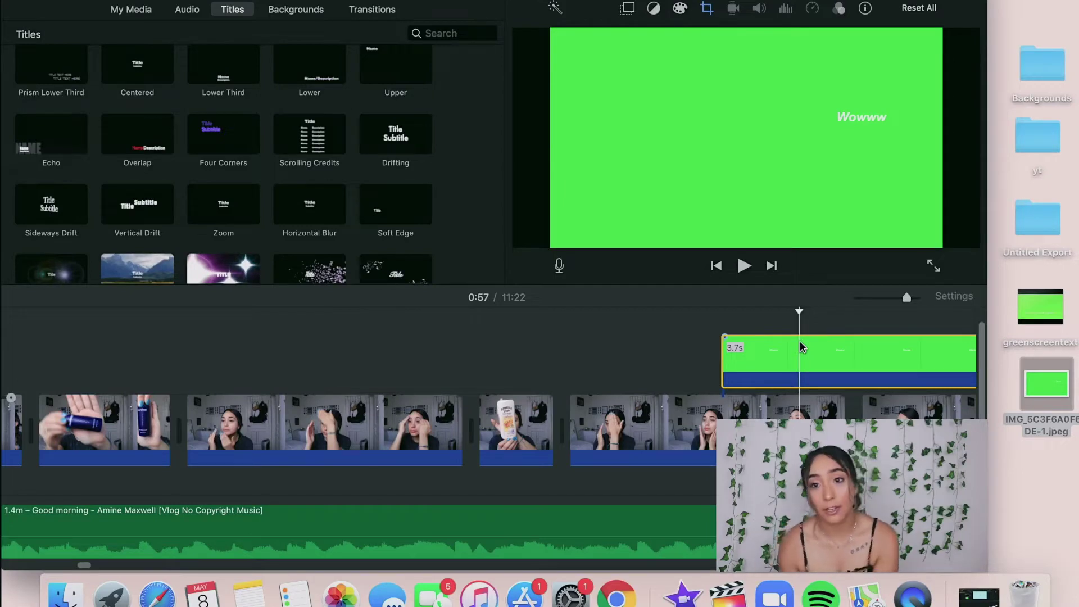
# Delete the image's trailing part, set it to Green/Blue Screen, and preview the keyed word
pyautogui.press('Delete')
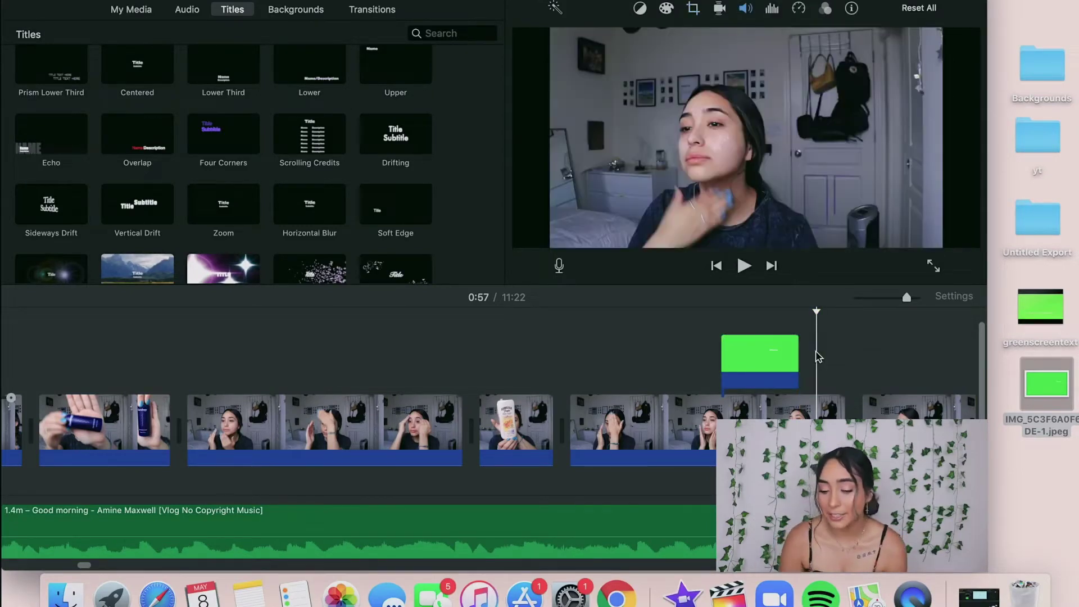
pyautogui.click(763, 373)
pyautogui.click(628, 9)
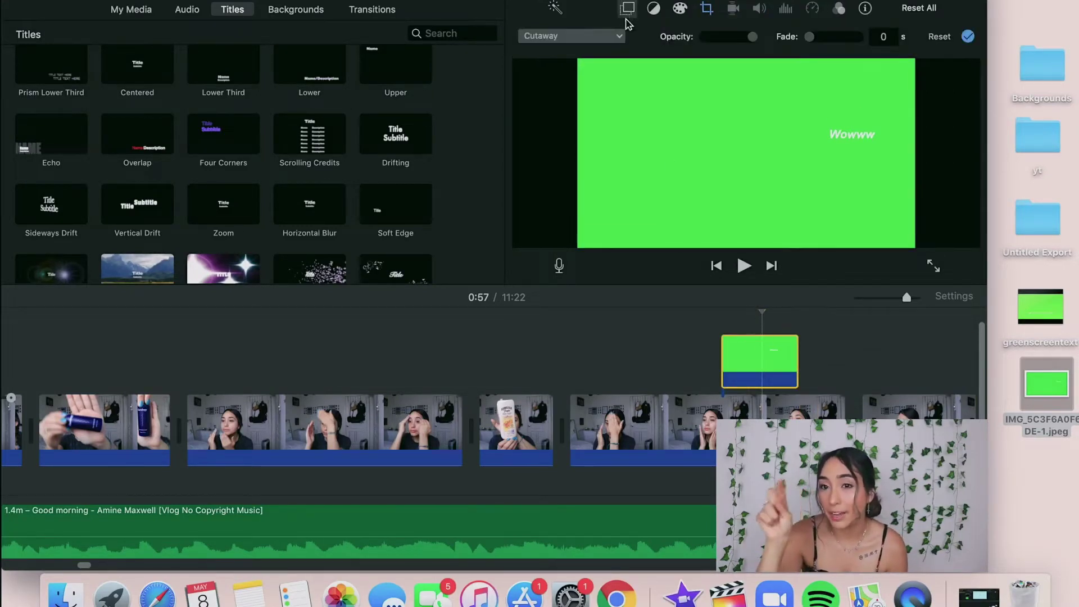
pyautogui.click(618, 37)
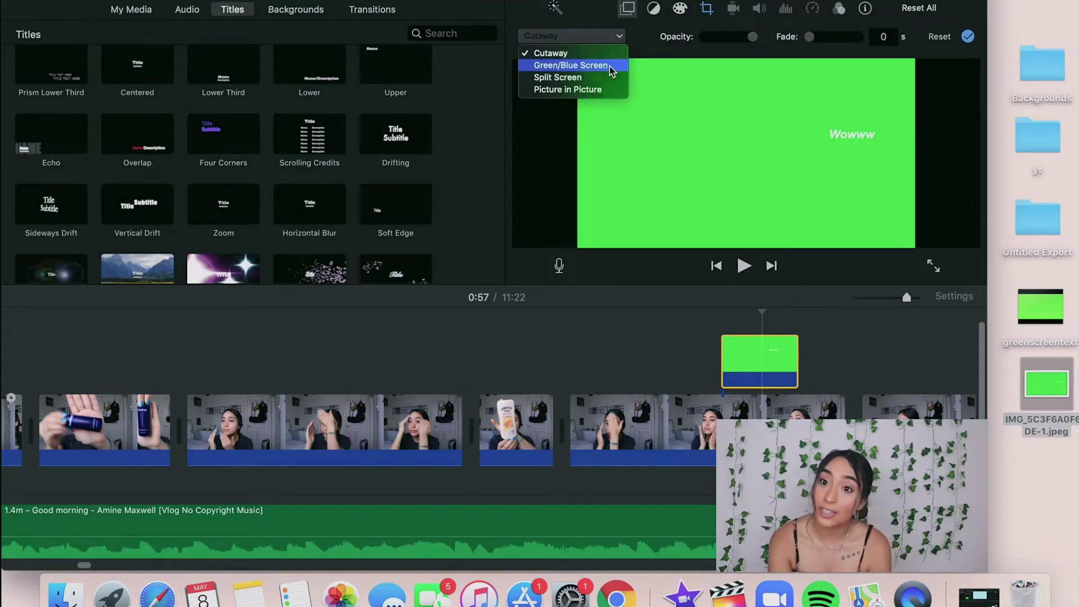
pyautogui.click(570, 65)
pyautogui.click(722, 318)
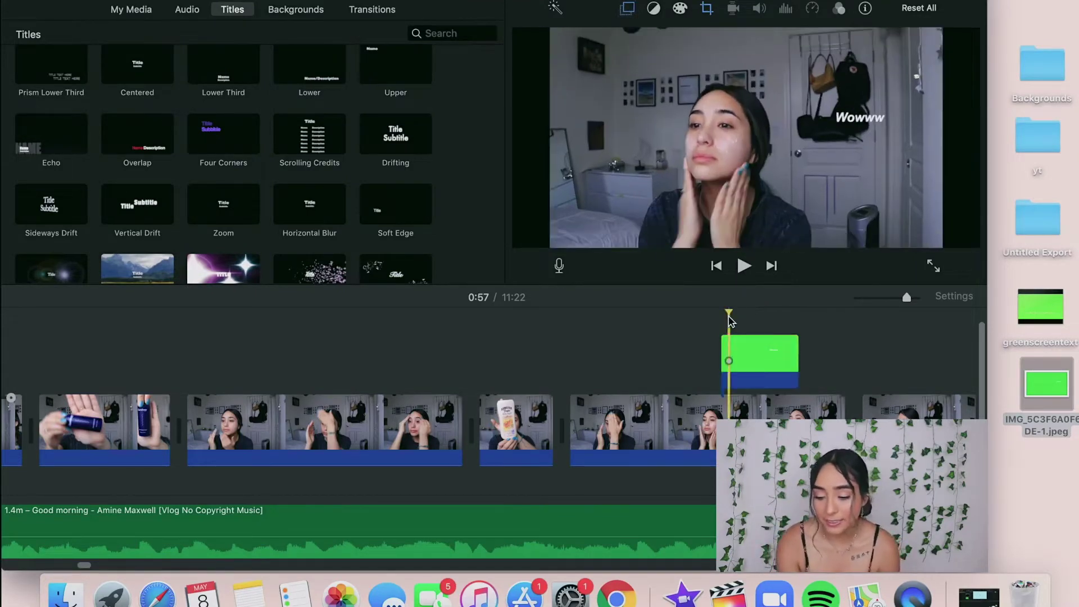
pyautogui.press('space')
pyautogui.press('space')
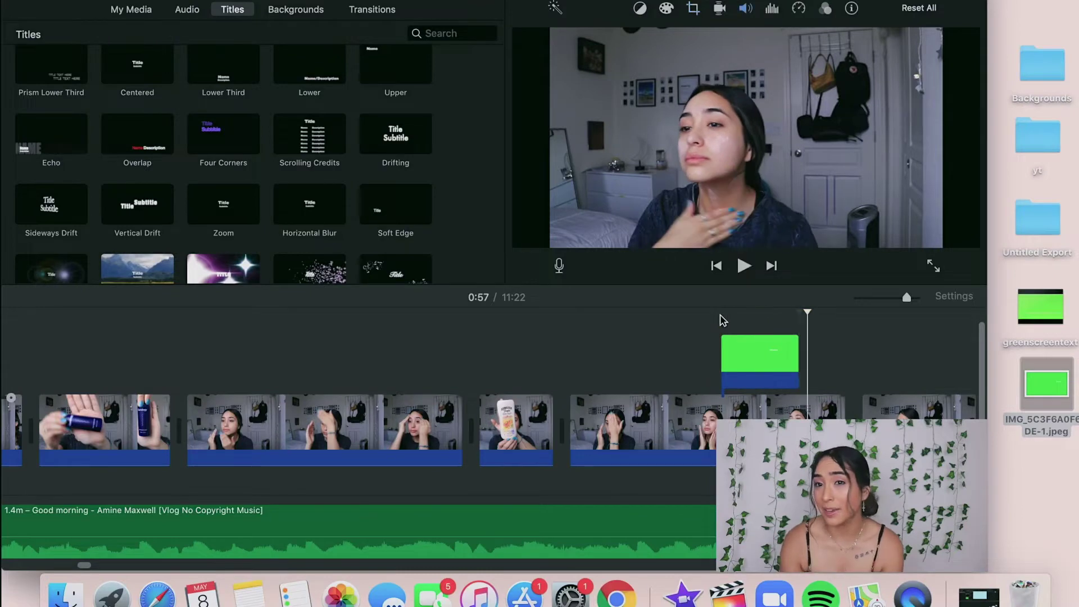
# Check the overlay's crop and Ken Burns options, then replay the section
pyautogui.click(736, 349)
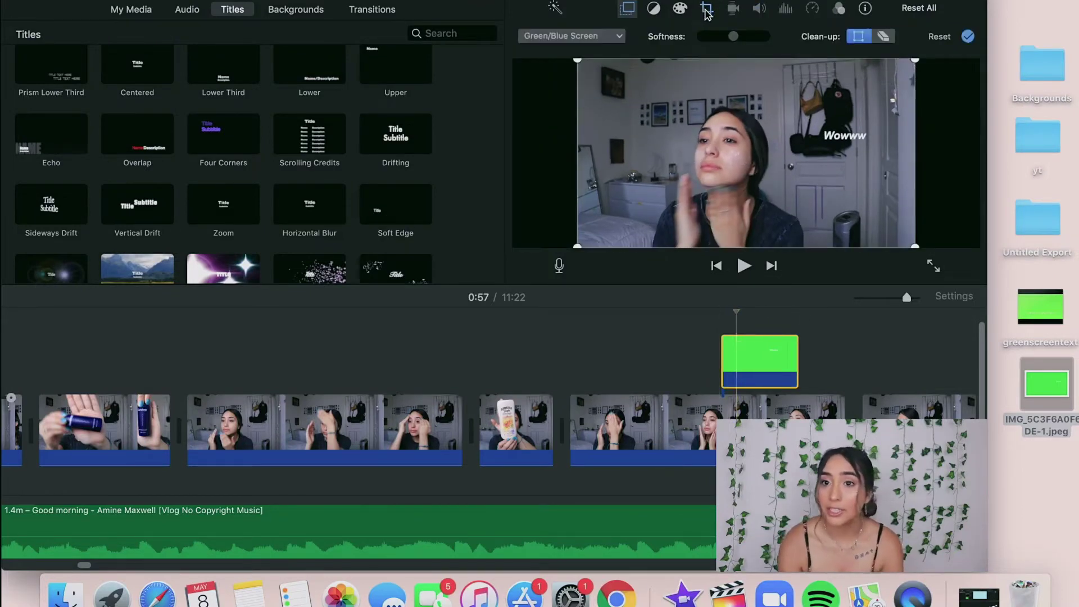
pyautogui.click(706, 10)
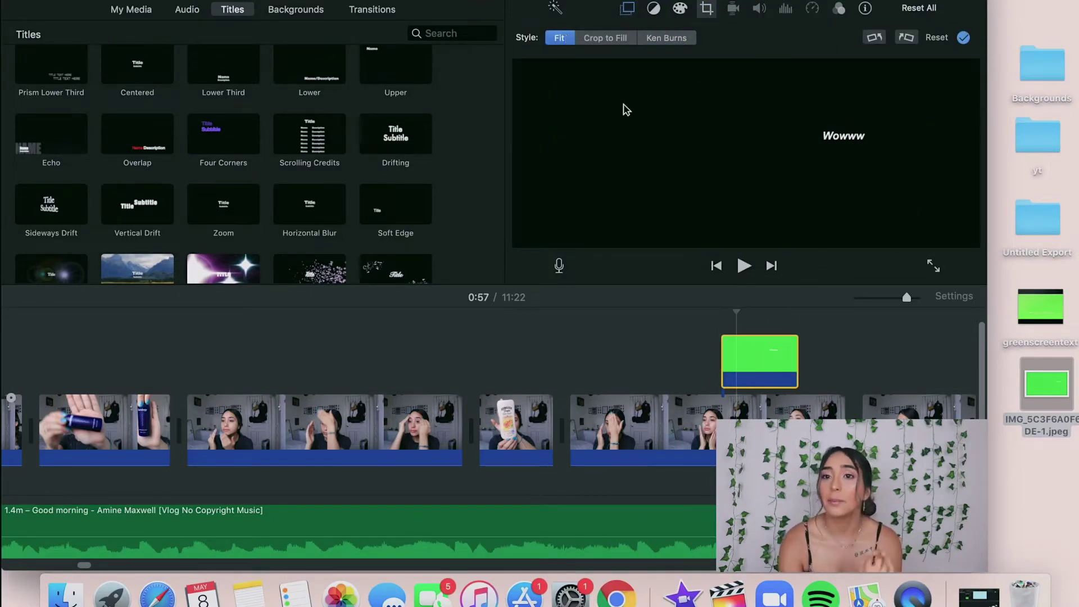
pyautogui.click(716, 332)
pyautogui.press('space')
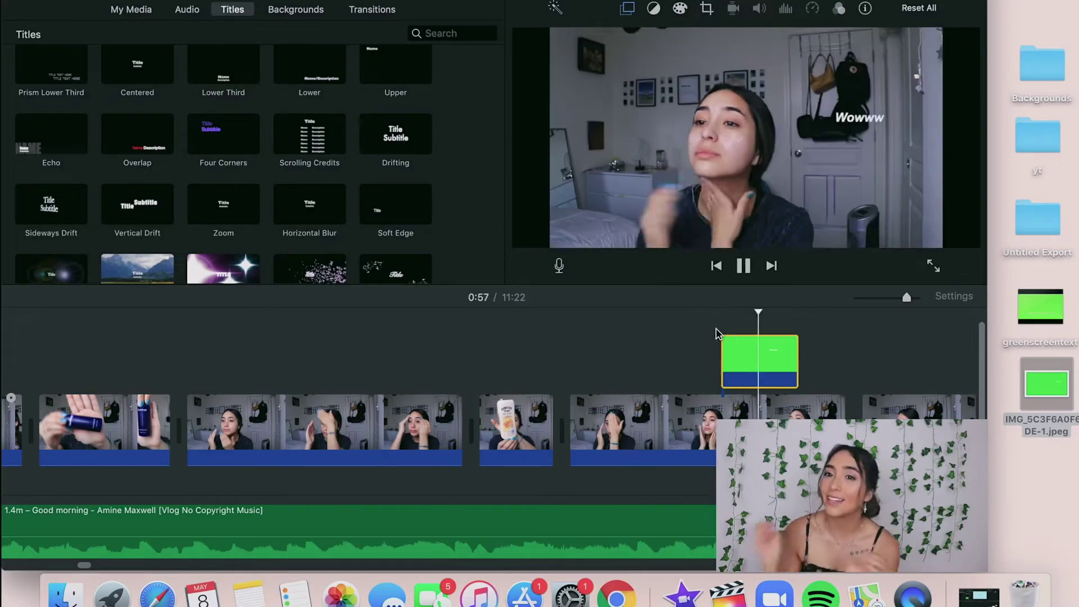
pyautogui.press('space')
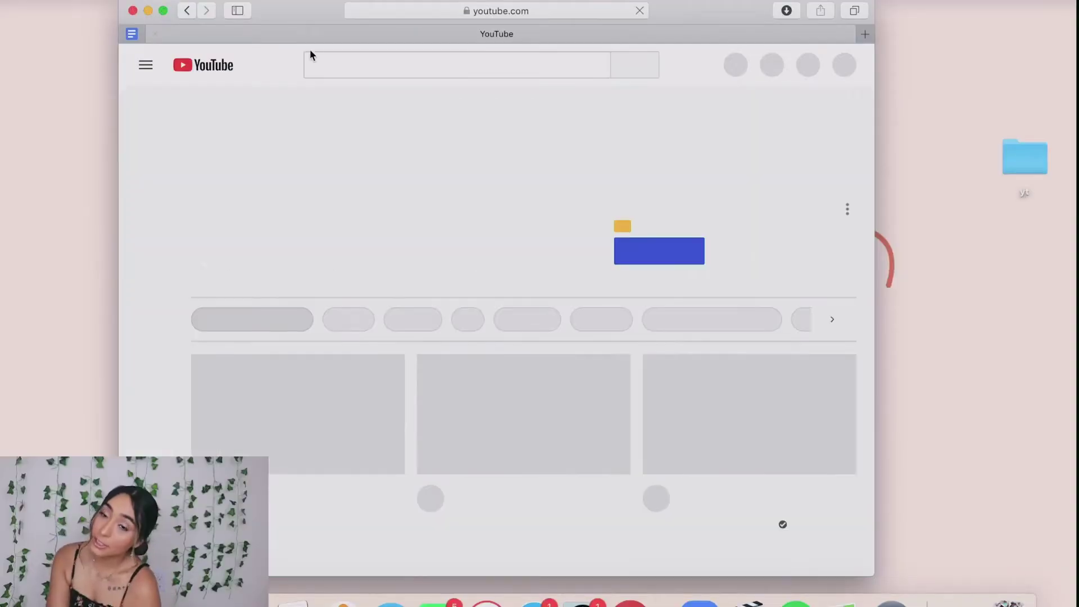
# Open the YouTube to Mp3 converter in a new tab and search YouTube for 'outdoors tired'
pyautogui.click(163, 11)
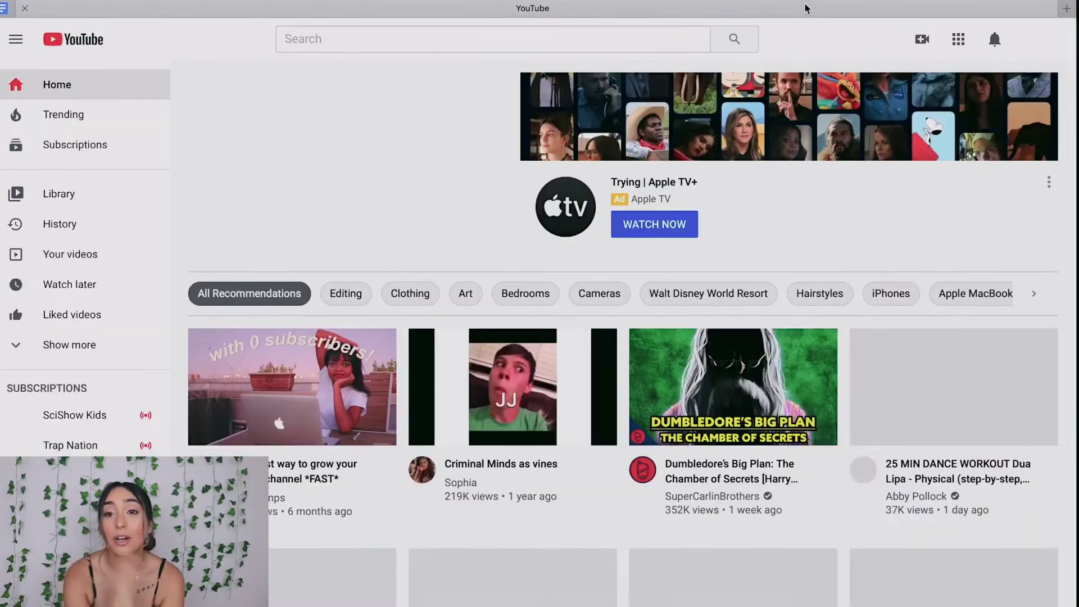
pyautogui.click(1066, 8)
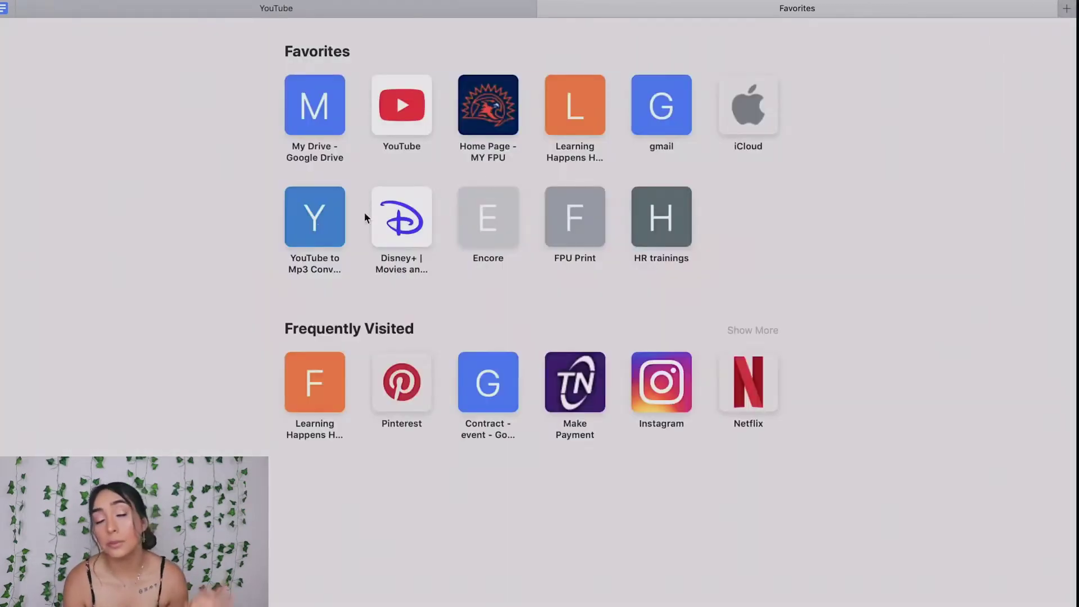
pyautogui.click(309, 227)
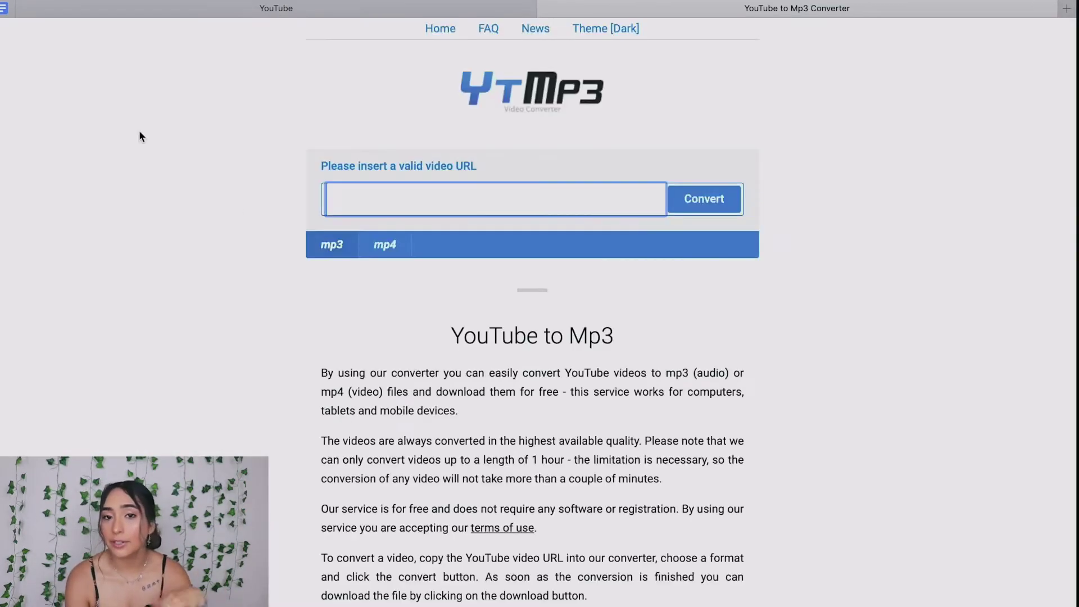
pyautogui.click(276, 10)
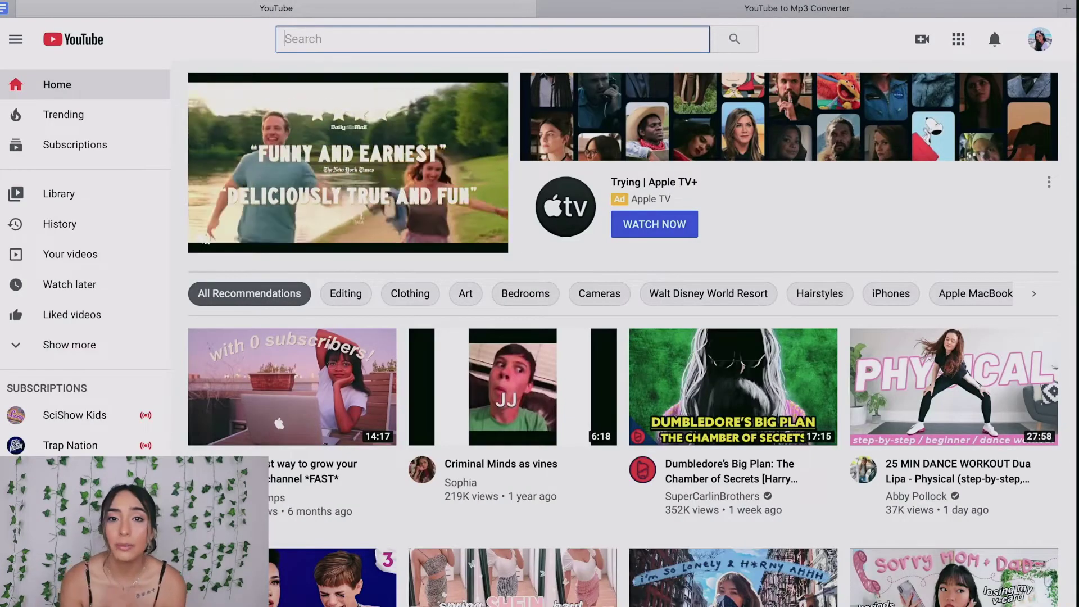
pyautogui.write('outdoors tired')
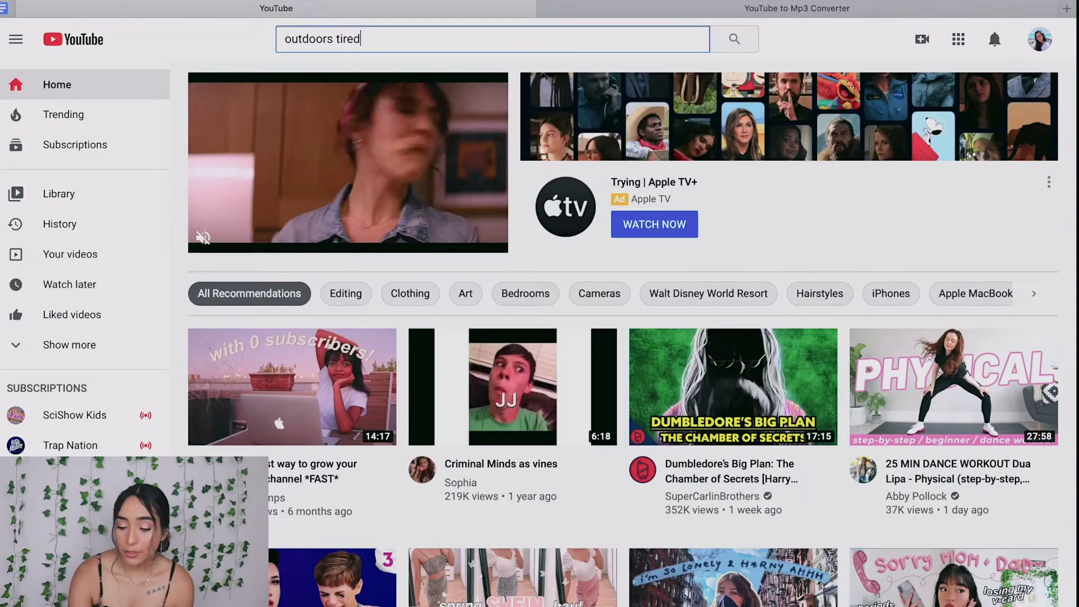
pyautogui.press('Return')
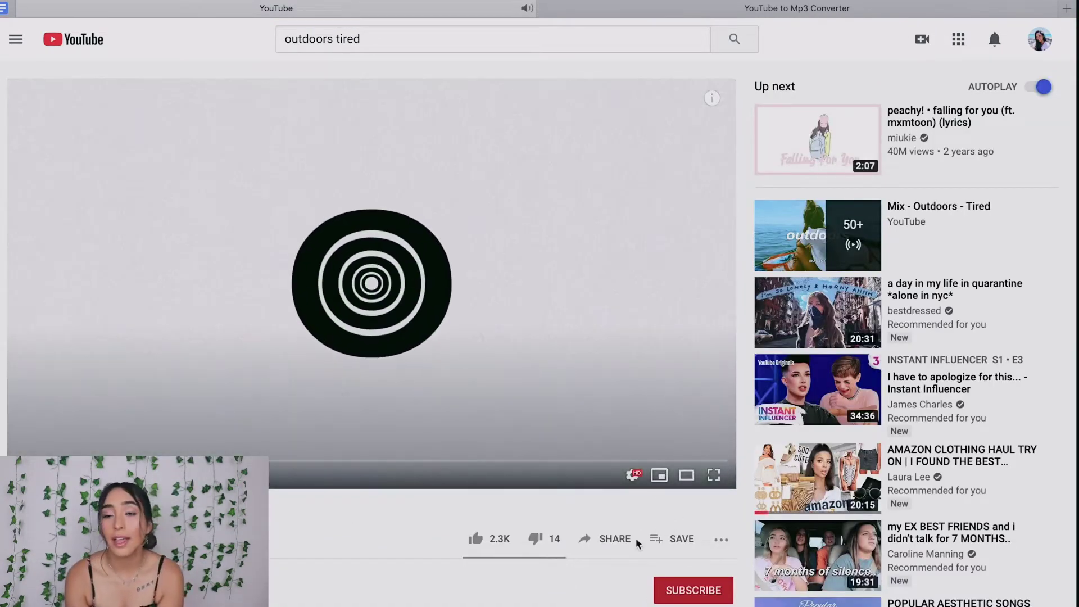
# Copy the Outdoors - Tired video link, convert it to mp3 and download it
pyautogui.click(619, 548)
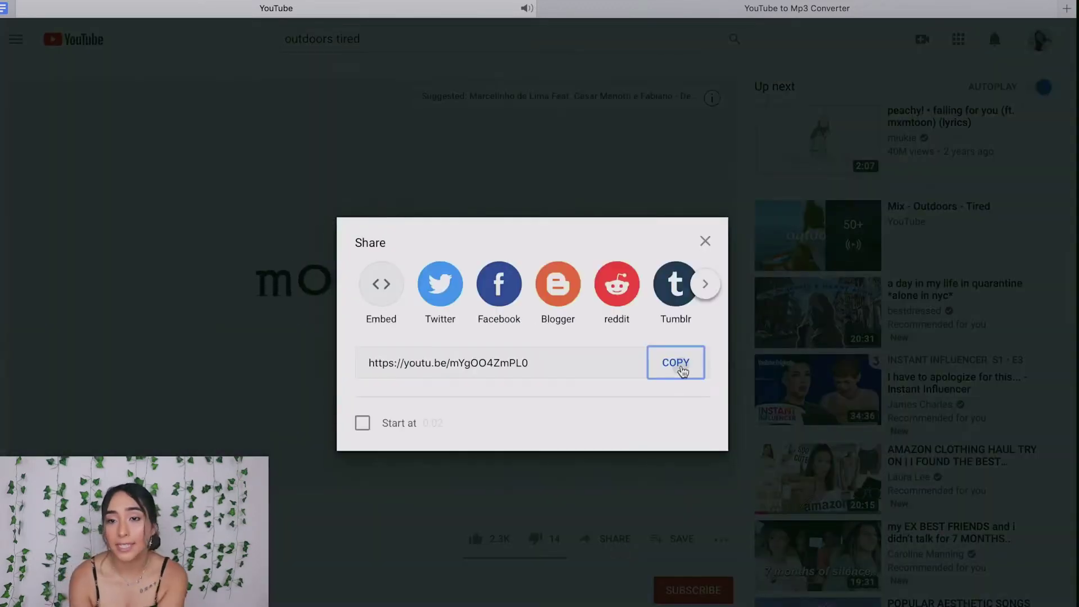
pyautogui.click(771, 5)
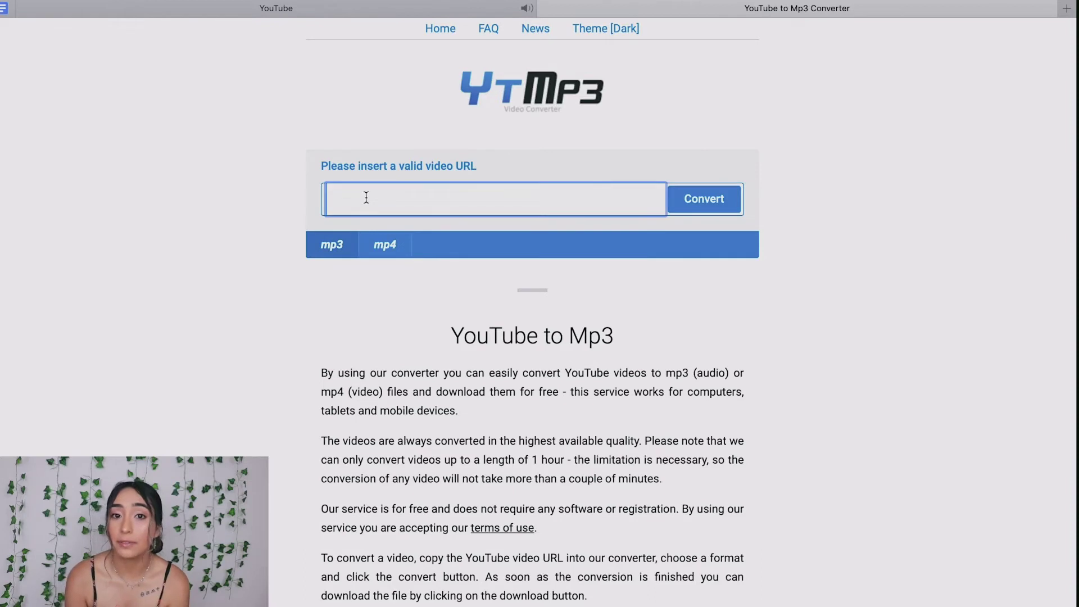
pyautogui.click(702, 206)
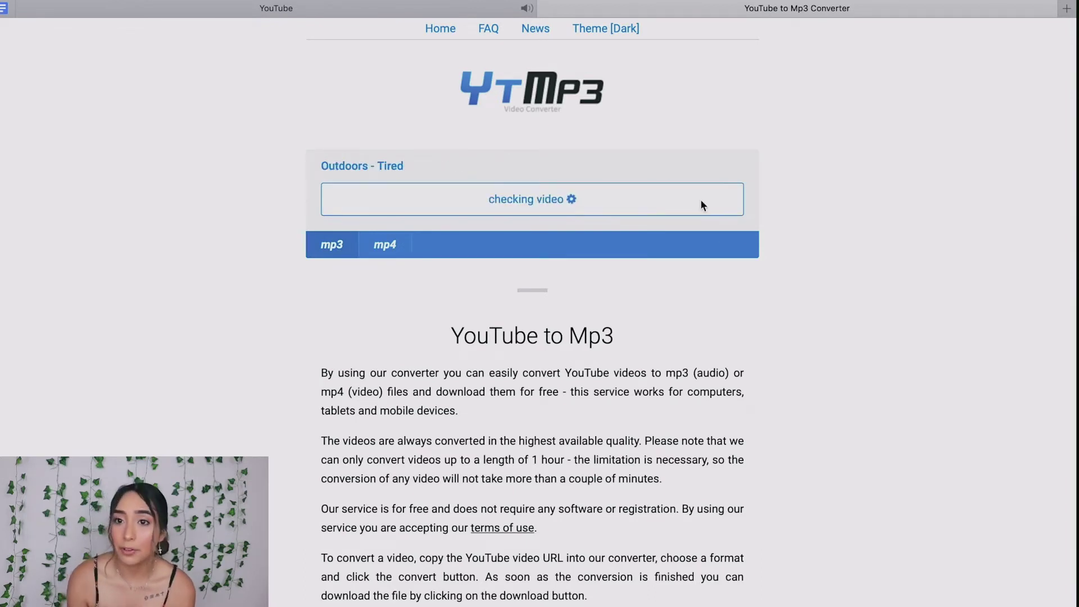
pyautogui.click(456, 209)
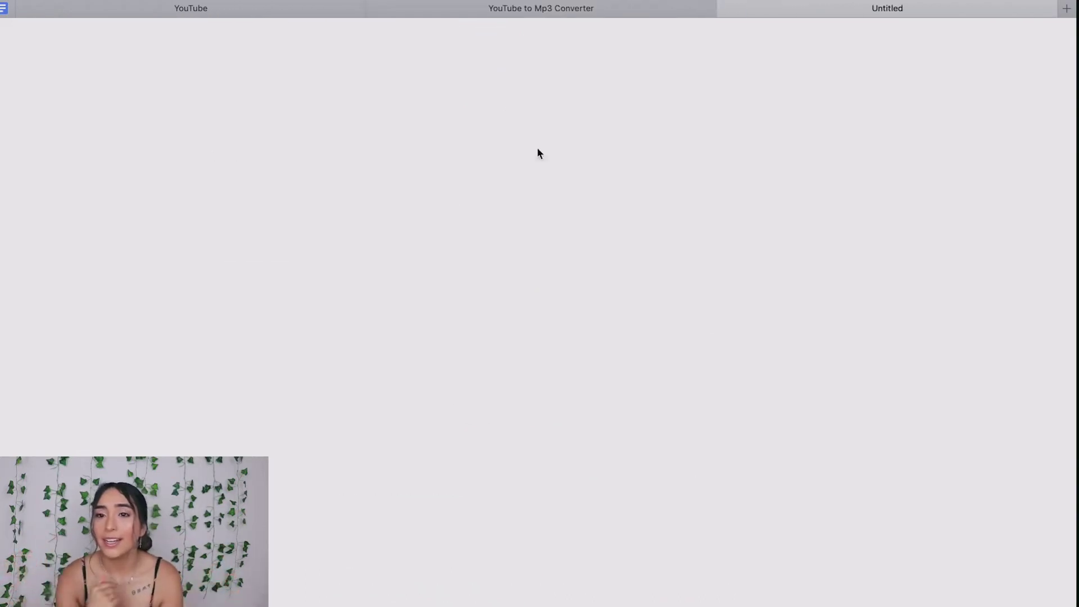
pyautogui.click(719, 9)
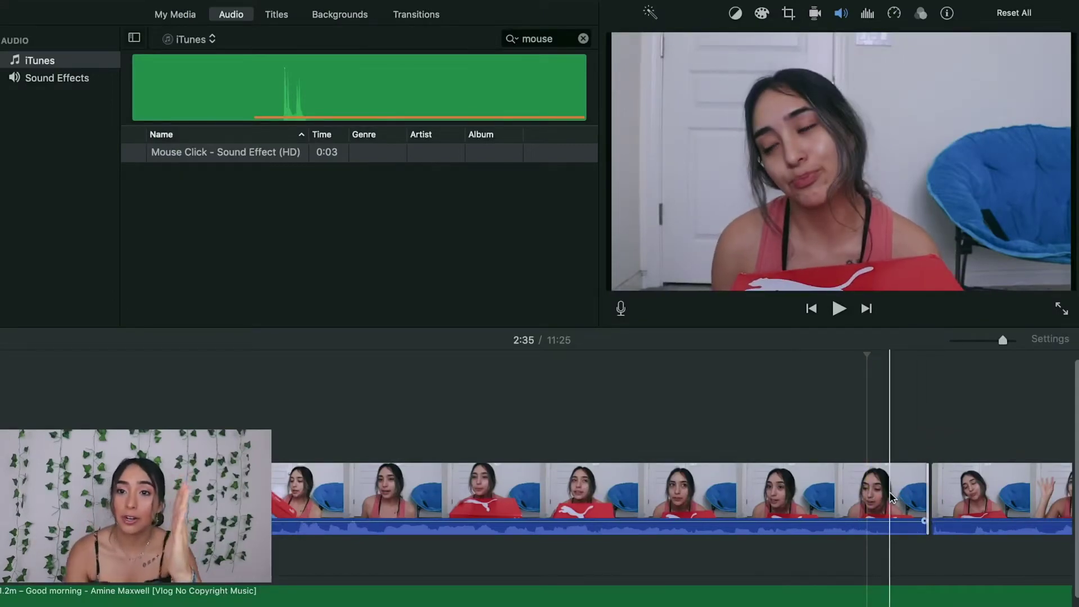
# Split off a short piece of the talking clip, crop it tight on her face, and preview it
pyautogui.press('super+b')
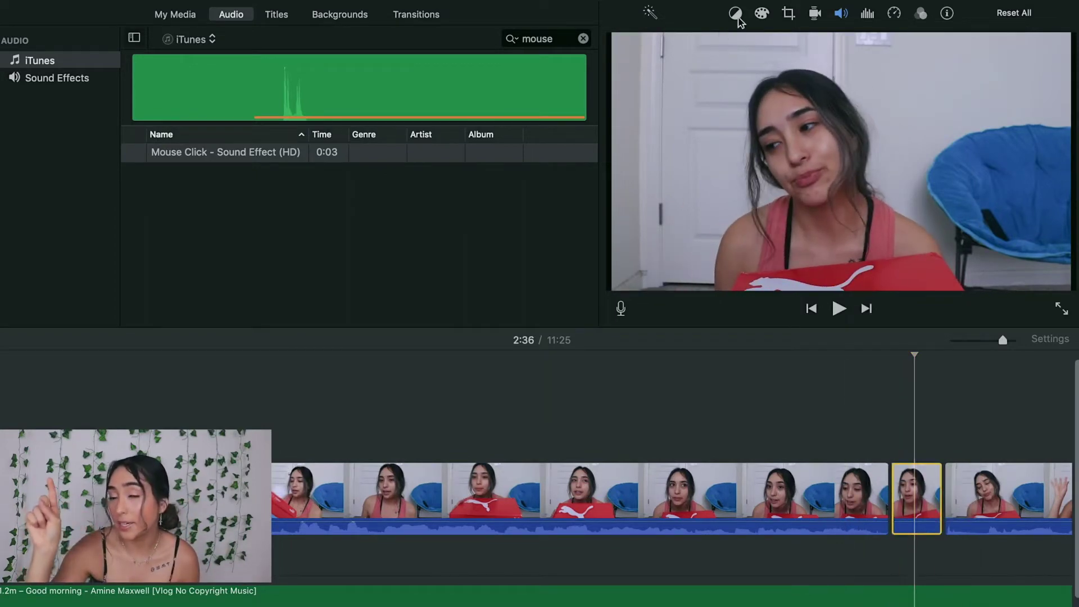
pyautogui.click(789, 14)
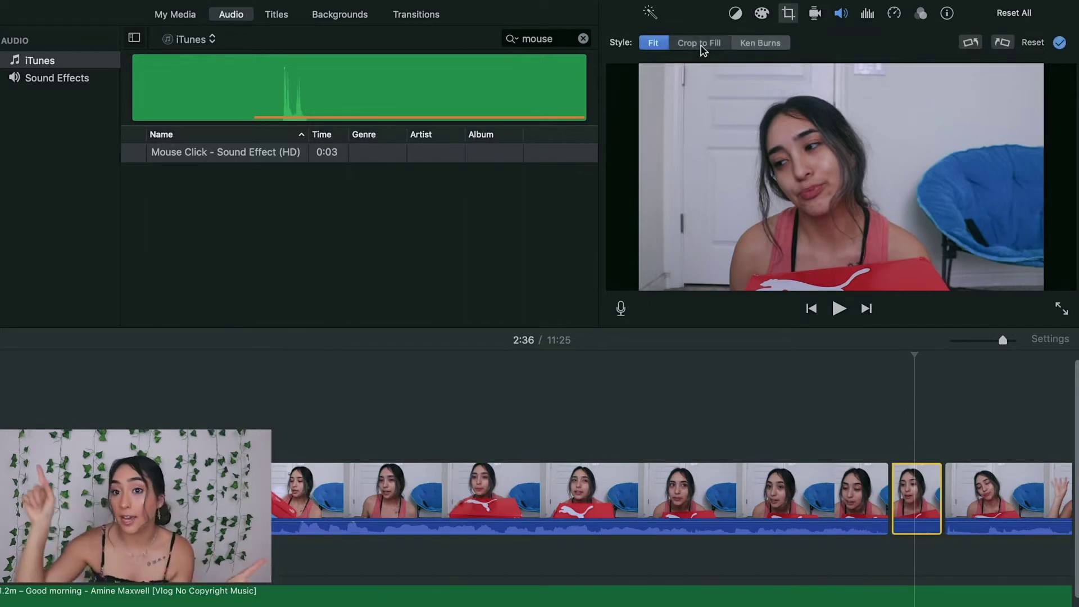
pyautogui.moveTo(642, 287); pyautogui.dragTo(843, 177)
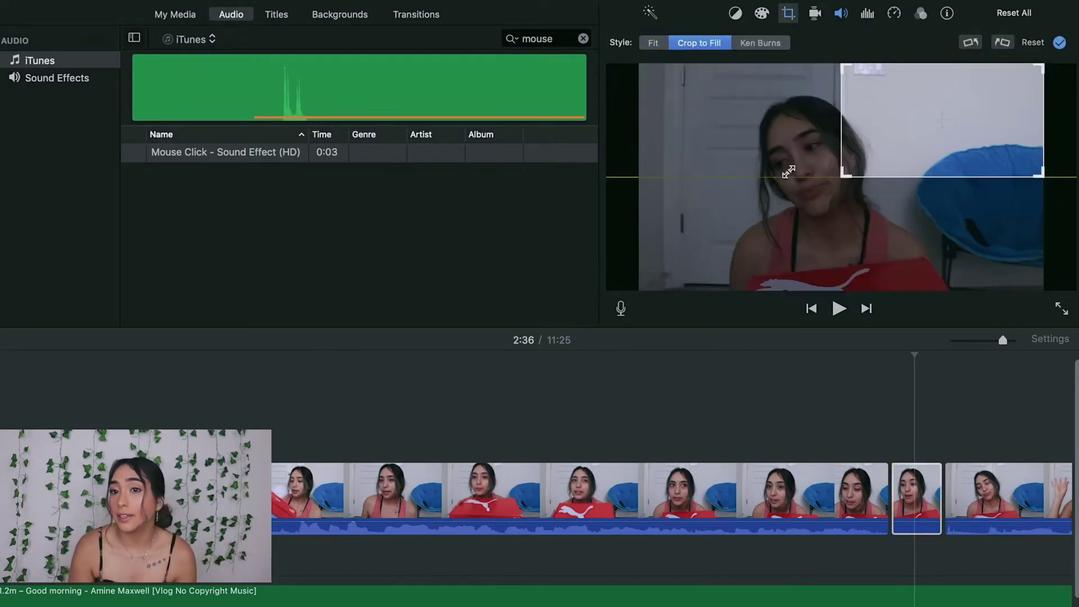
pyautogui.moveTo(855, 132); pyautogui.dragTo(733, 166)
pyautogui.moveTo(723, 208); pyautogui.dragTo(700, 227)
pyautogui.press('space')
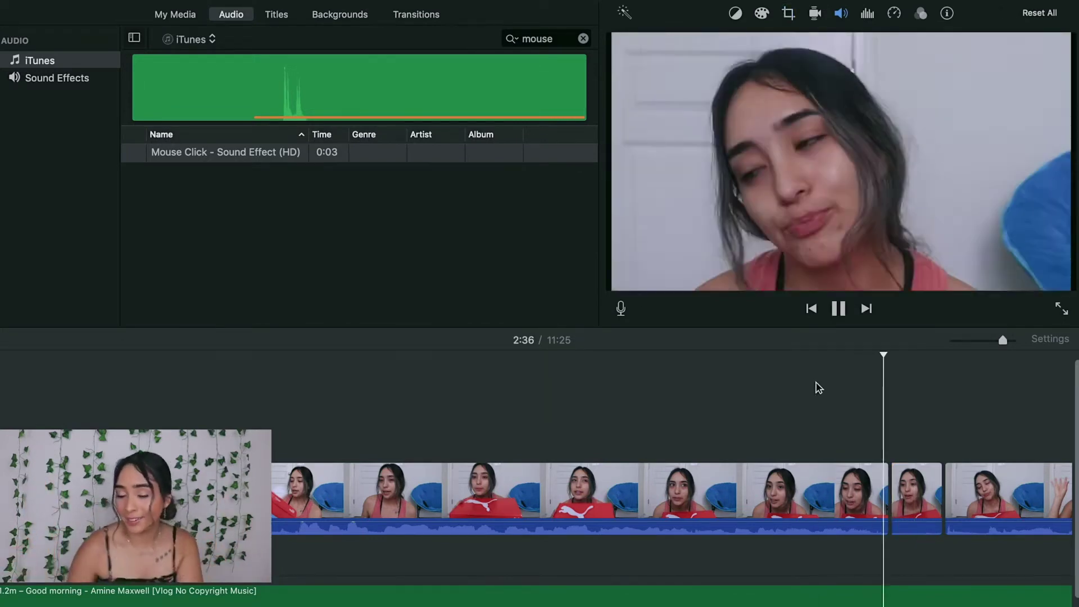
pyautogui.press('space')
# Restore the full frame and add a Ken Burns zoom whose smaller end frame tightens on her face
pyautogui.click(783, 17)
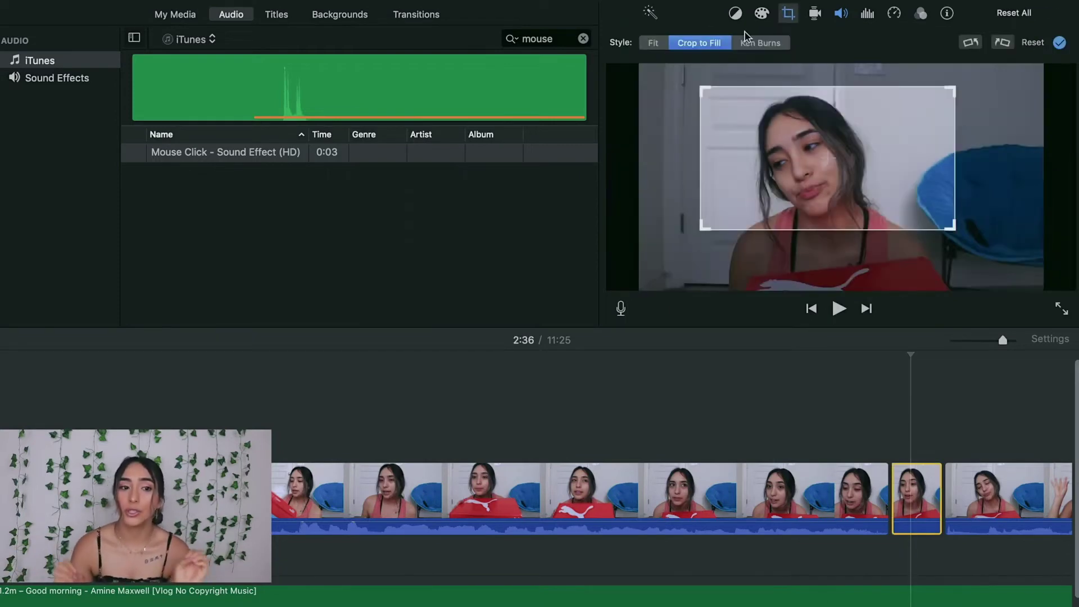
pyautogui.click(652, 50)
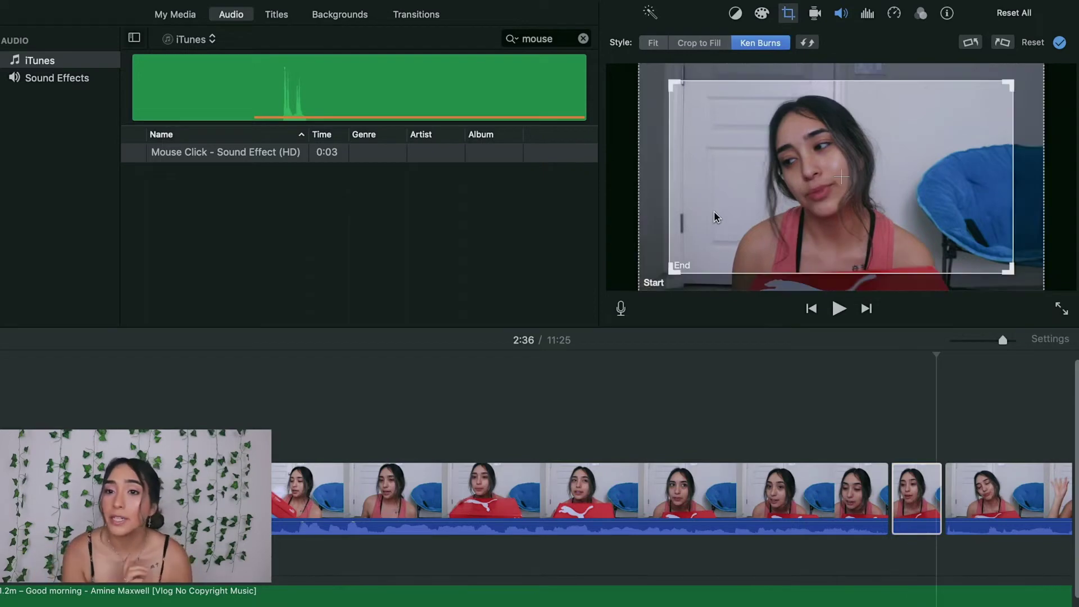
pyautogui.moveTo(684, 259); pyautogui.dragTo(729, 212)
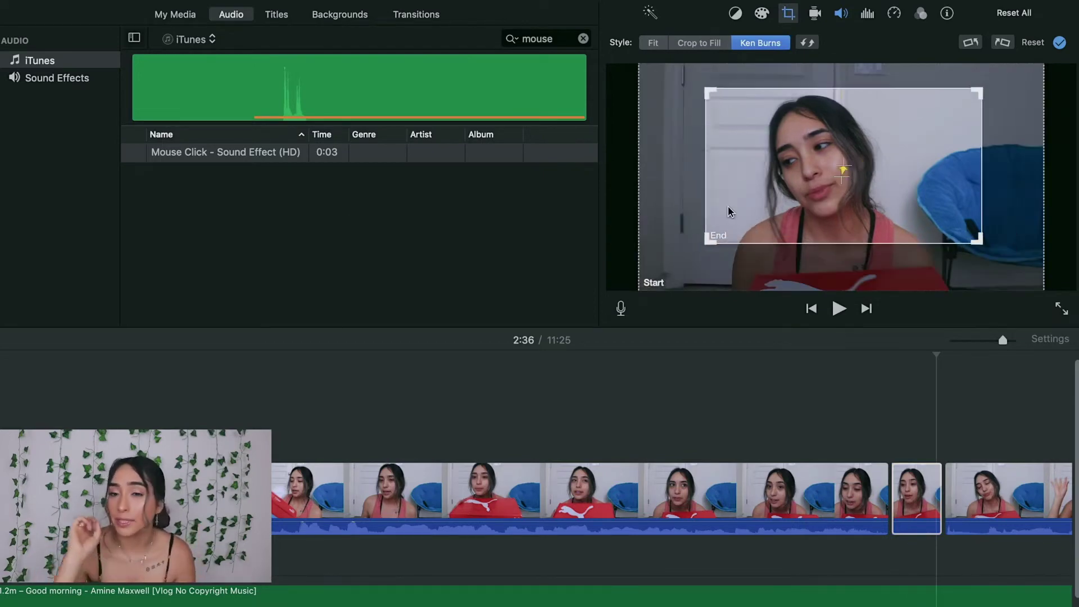
pyautogui.click(851, 447)
pyautogui.press('space')
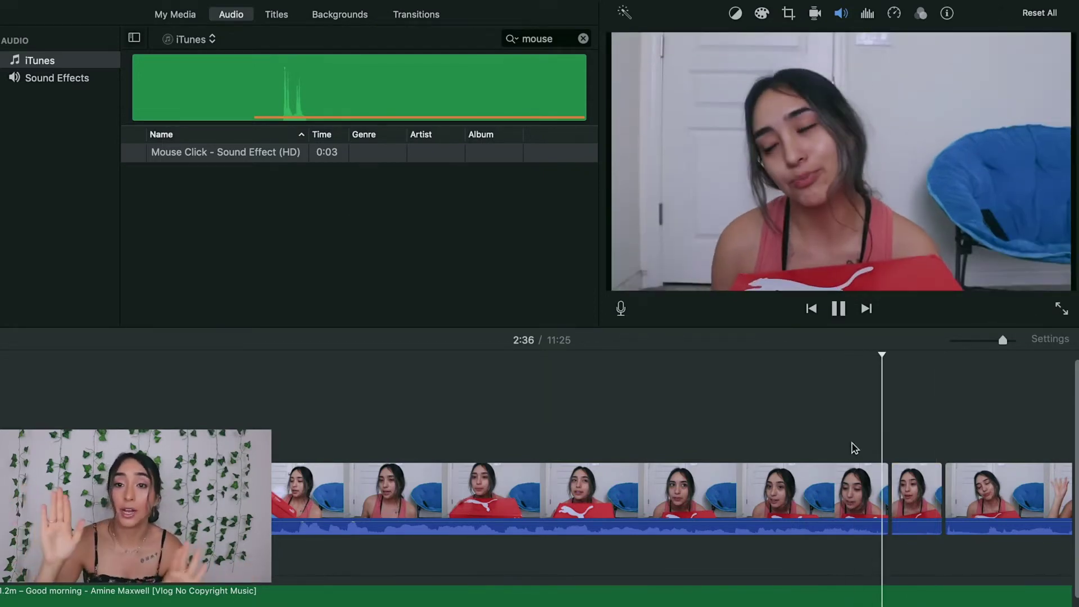
pyautogui.press('space')
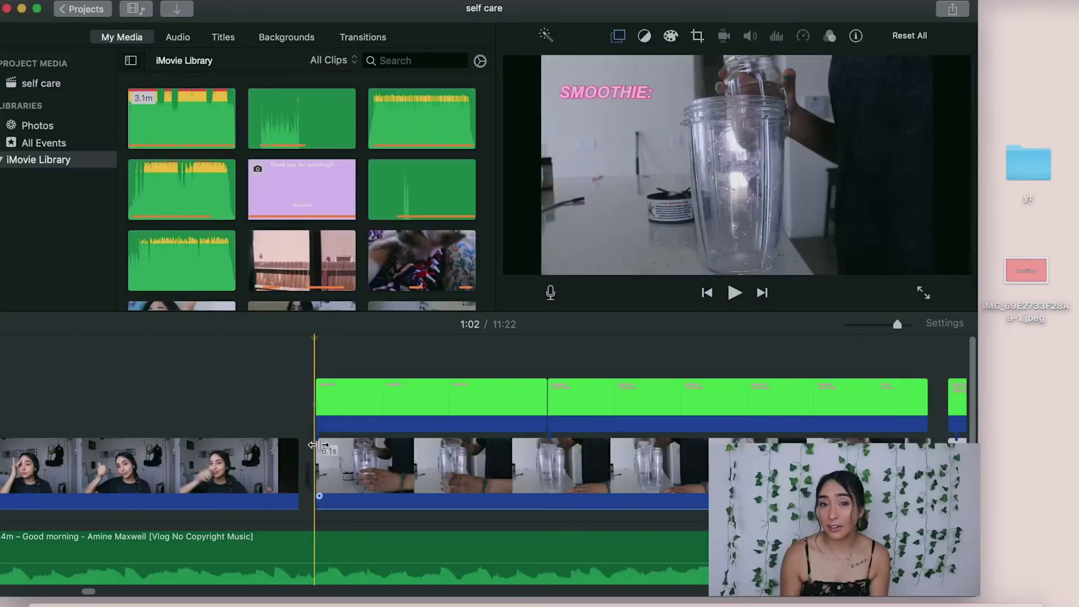
# Insert the pink Transitions JPEG before the smoothie footage and set its framing to Fit
pyautogui.moveTo(1016, 272); pyautogui.dragTo(348, 472)
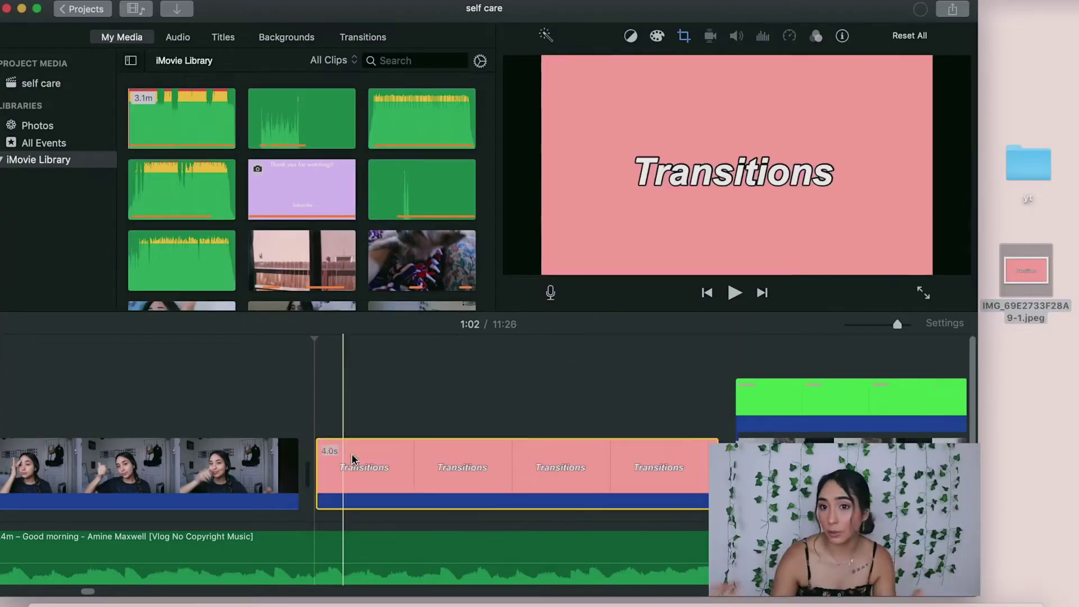
pyautogui.click(683, 36)
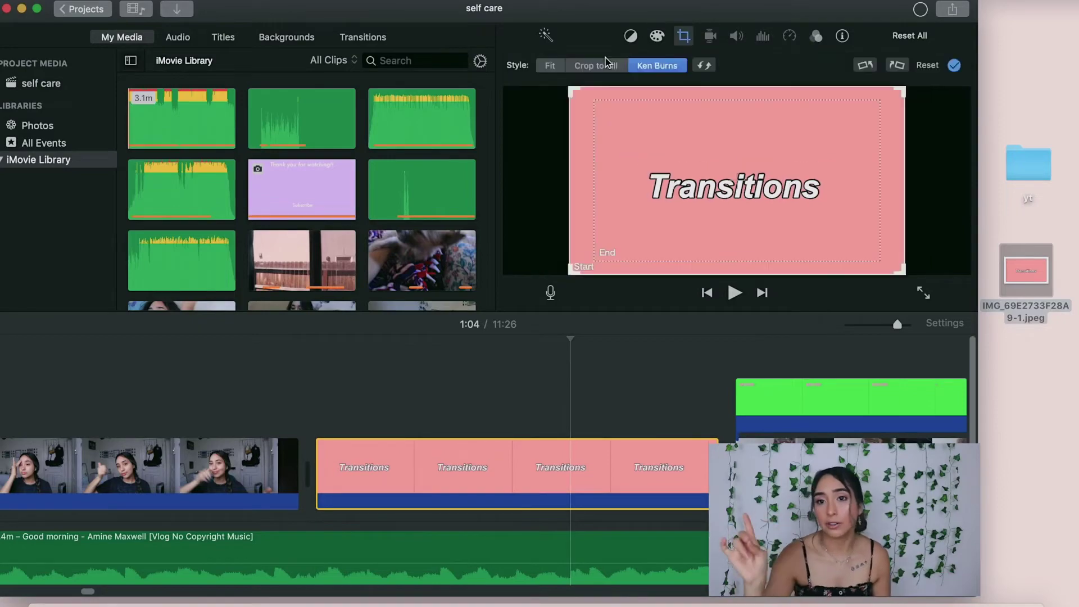
pyautogui.click(552, 66)
pyautogui.click(326, 375)
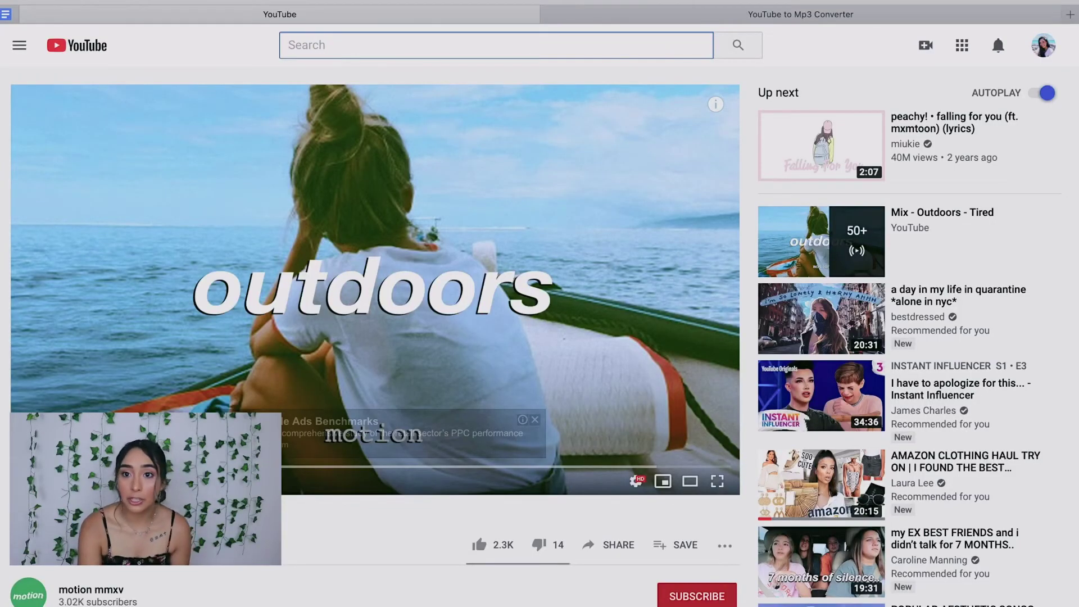
# Search YouTube for 'stars glitch', copy the overlay video's share link, and switch to the YTMP3 tab
pyautogui.write('stars glit')
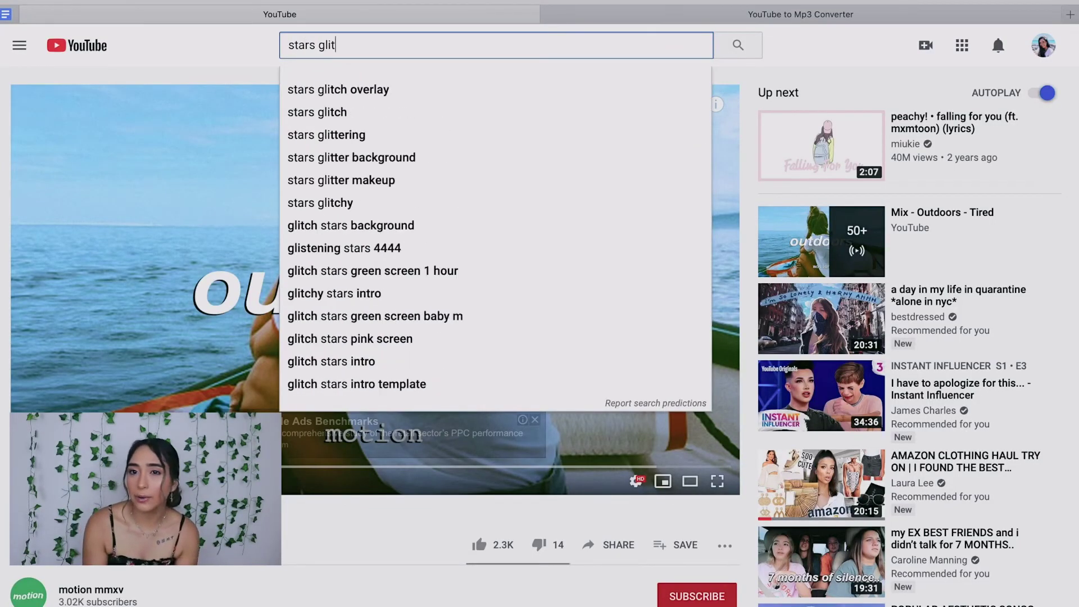
pyautogui.write('ch')
pyautogui.click(396, 91)
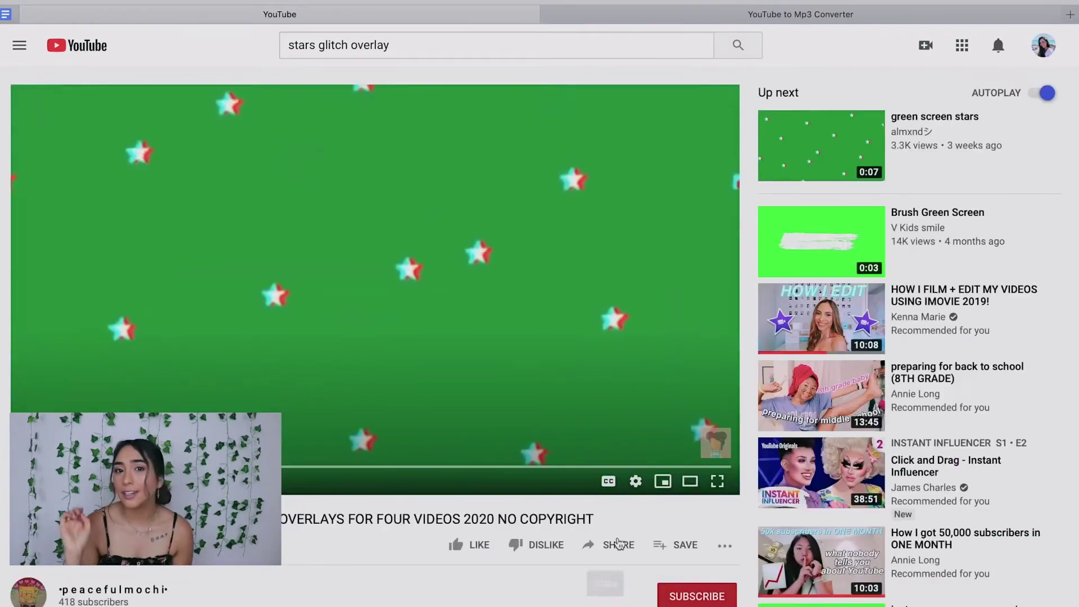
pyautogui.click(618, 543)
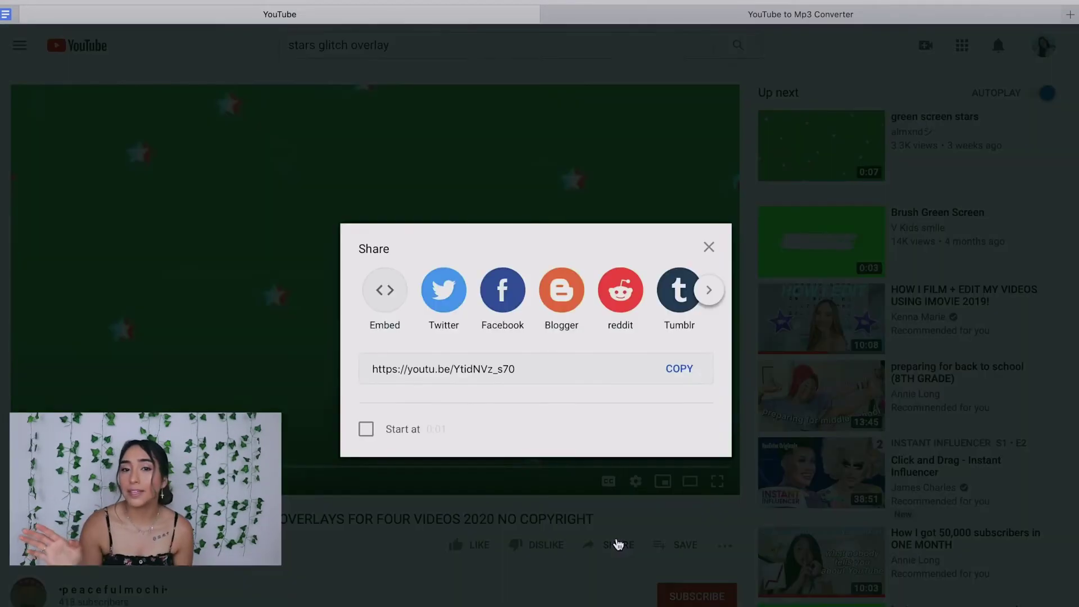
pyautogui.click(709, 247)
pyautogui.click(760, 14)
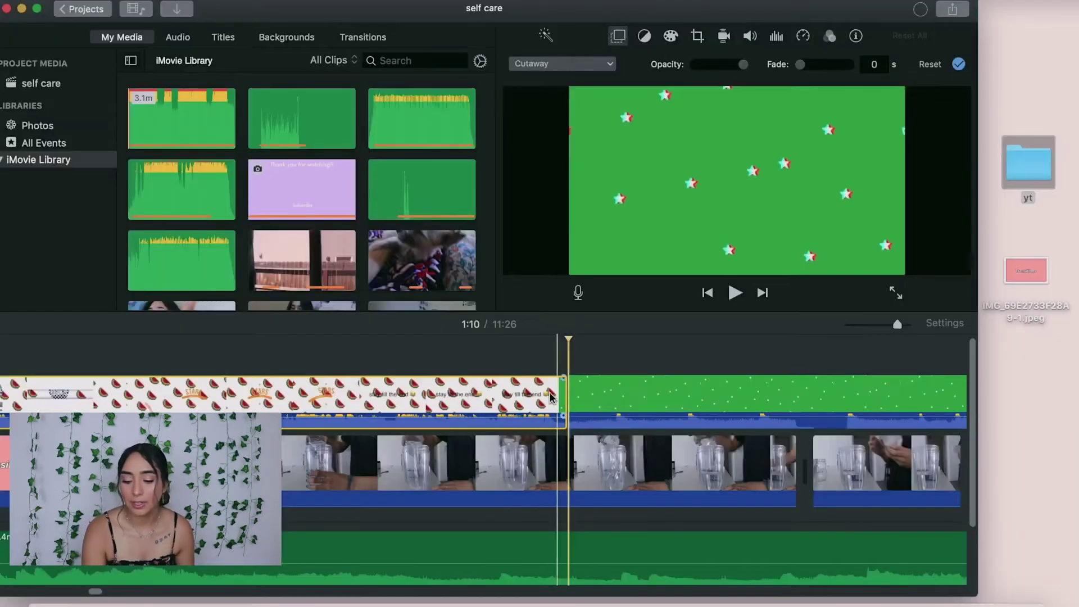
# Delete the watermelon overlay and trim the stars clip to 4 seconds above the Transitions card
pyautogui.press('Delete')
pyautogui.moveTo(584, 394); pyautogui.dragTo(63, 376)
pyautogui.moveTo(122, 404); pyautogui.dragTo(234, 404)
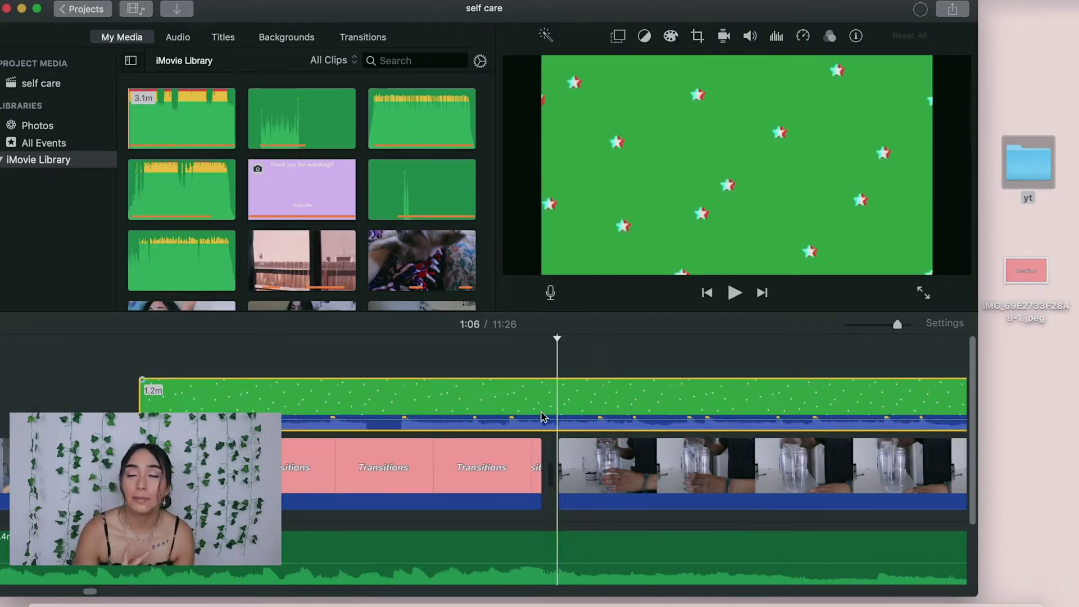
pyautogui.hotkey('alt', '/')
pyautogui.hscroll(-2, 758, 393)
pyautogui.click(453, 388)
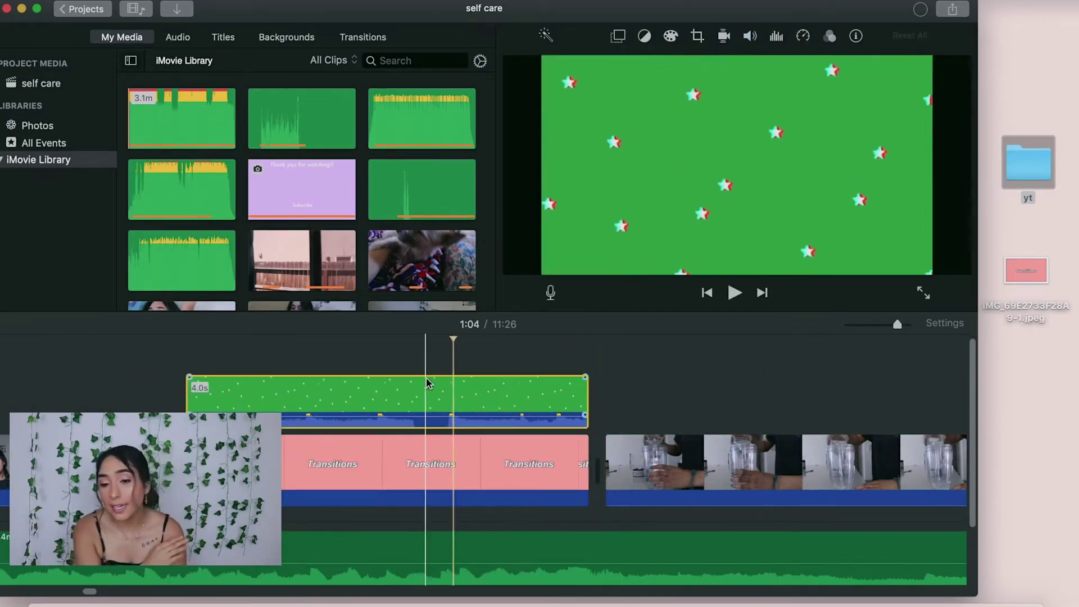
# Set the stars clip's overlay mode to Green/Blue Screen to key out the green
pyautogui.click(619, 36)
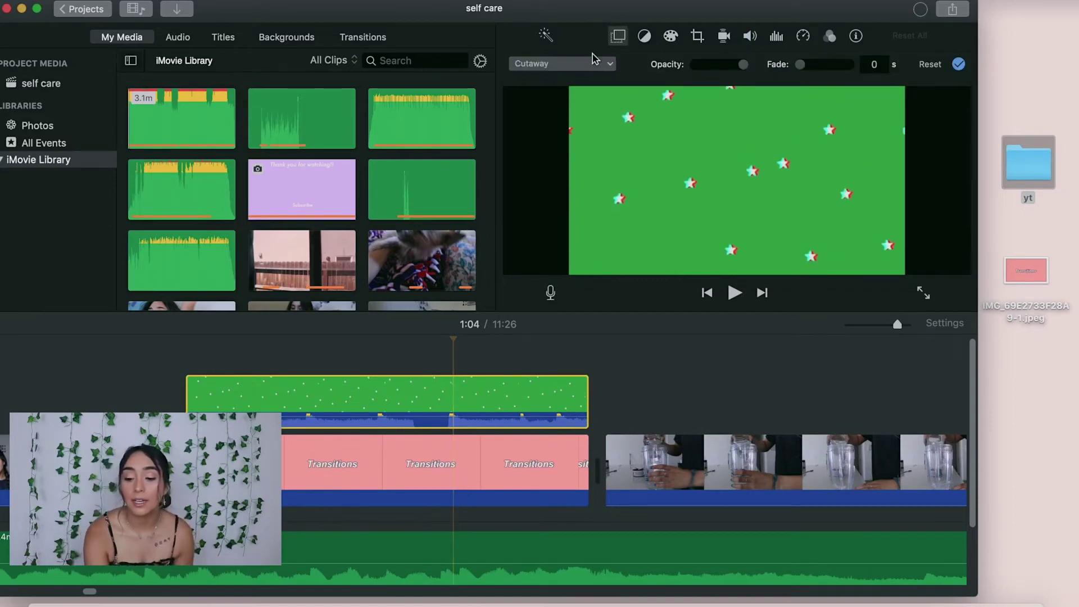
pyautogui.click(581, 74)
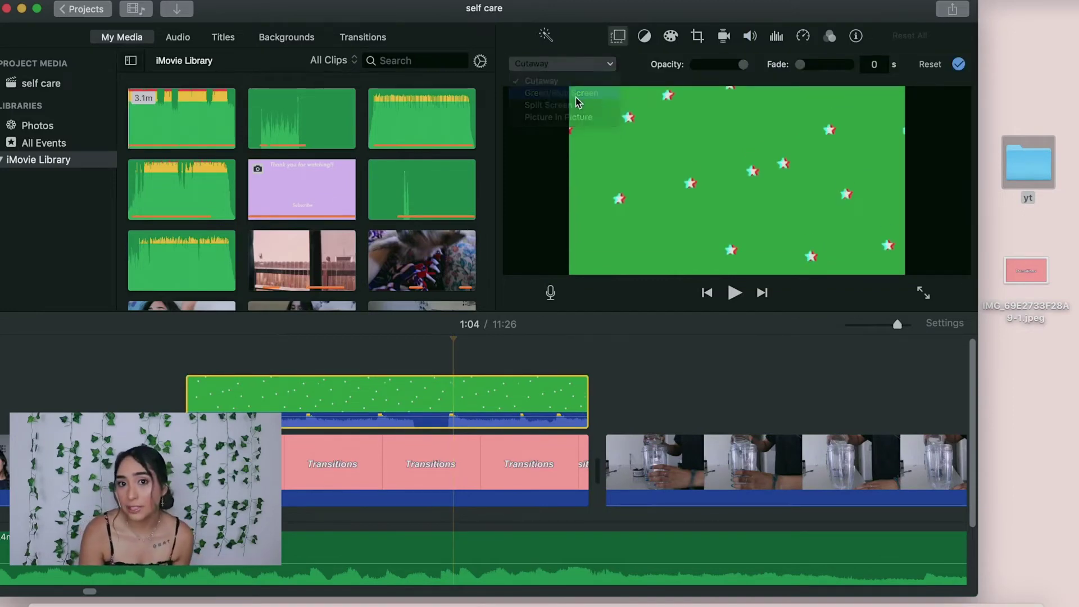
pyautogui.click(578, 93)
pyautogui.click(185, 353)
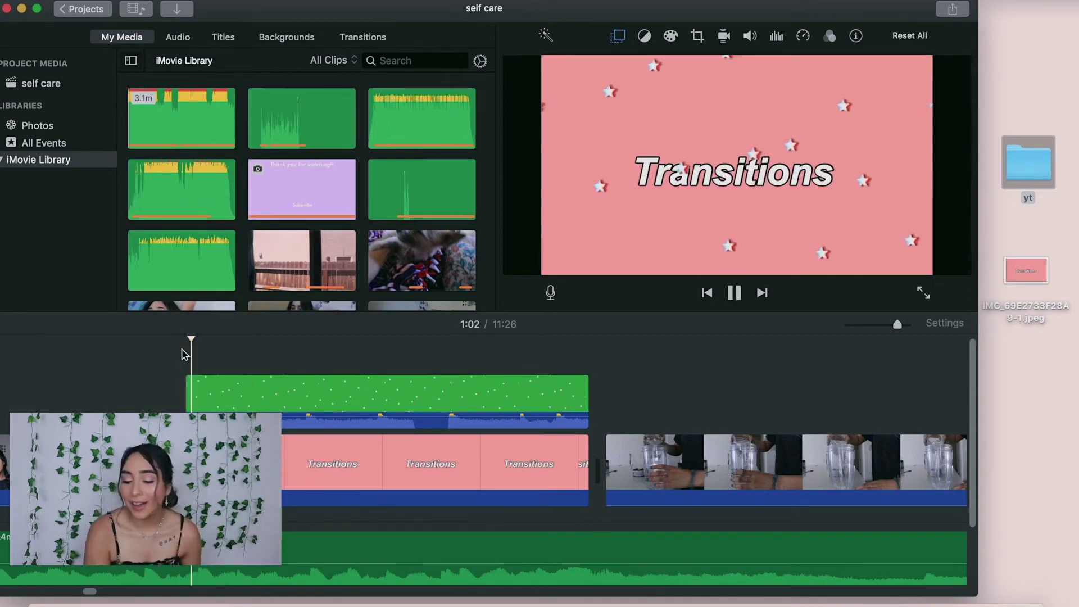